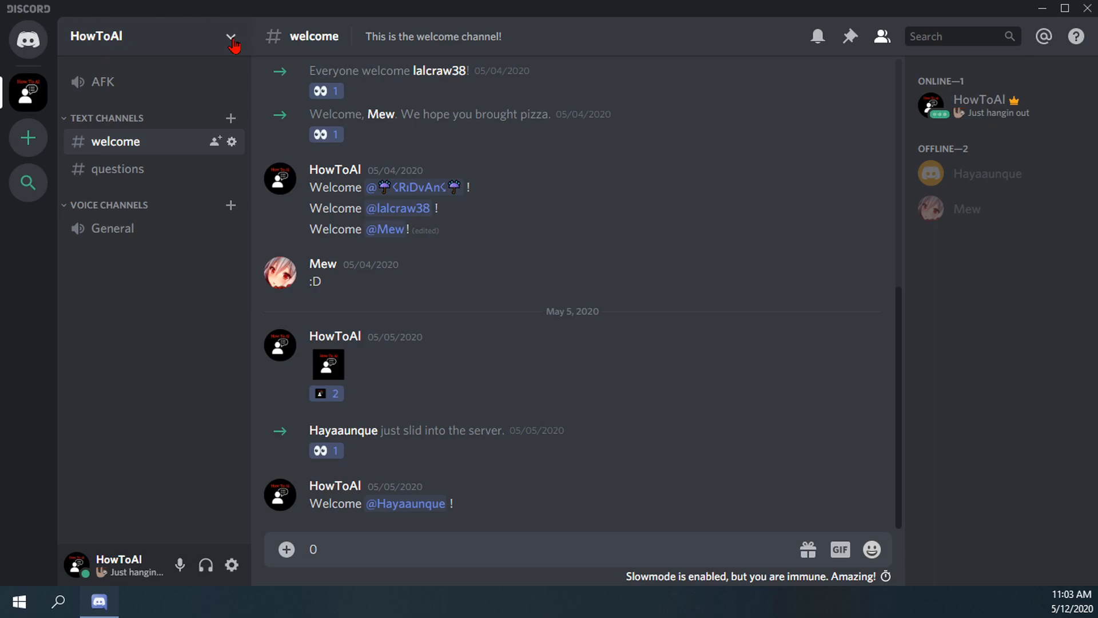
pyautogui.click(232, 38)
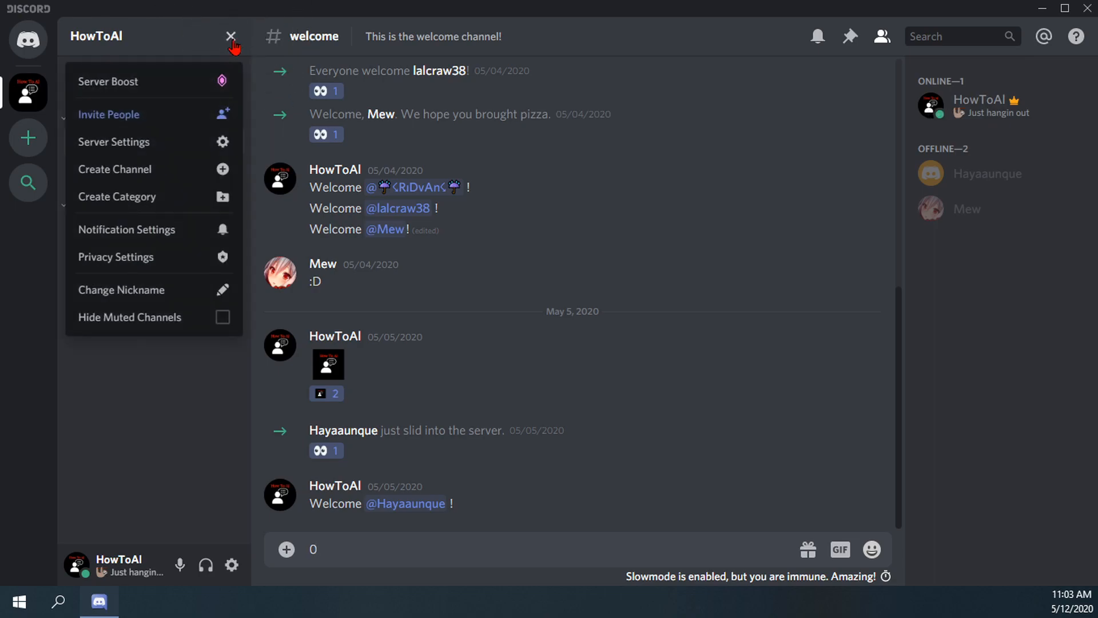
pyautogui.click(155, 145)
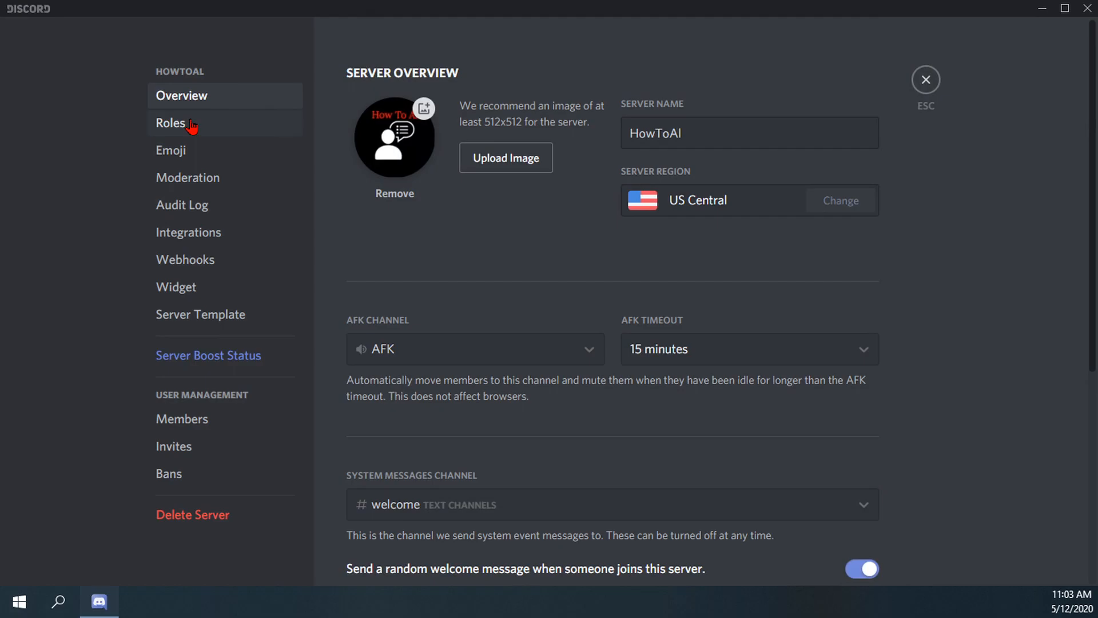
pyautogui.click(172, 123)
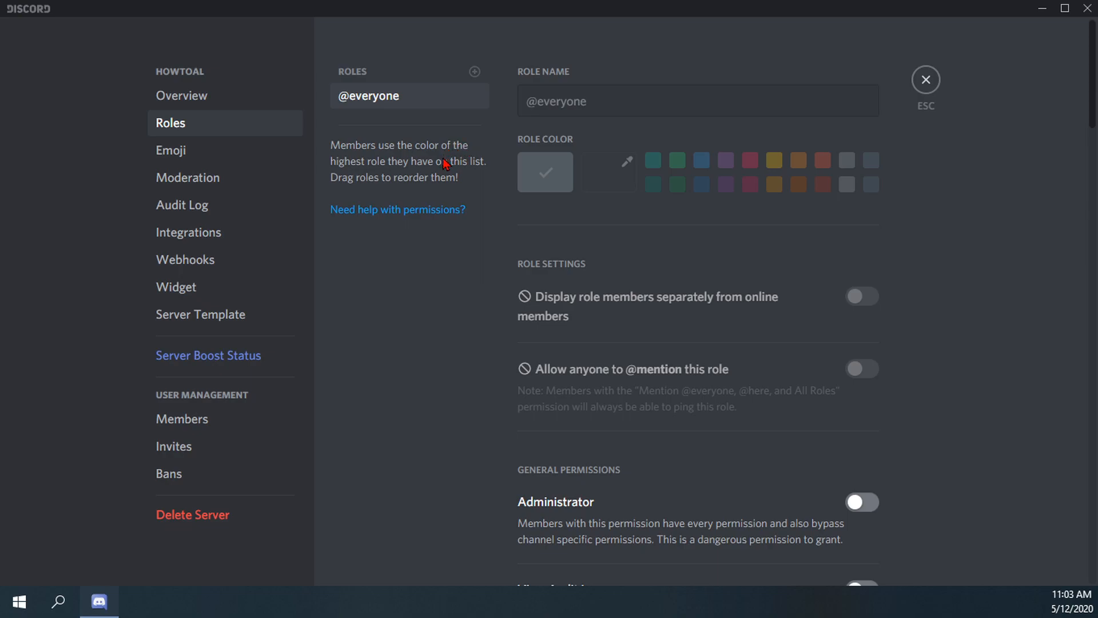
pyautogui.scroll(-5, 546, 201)
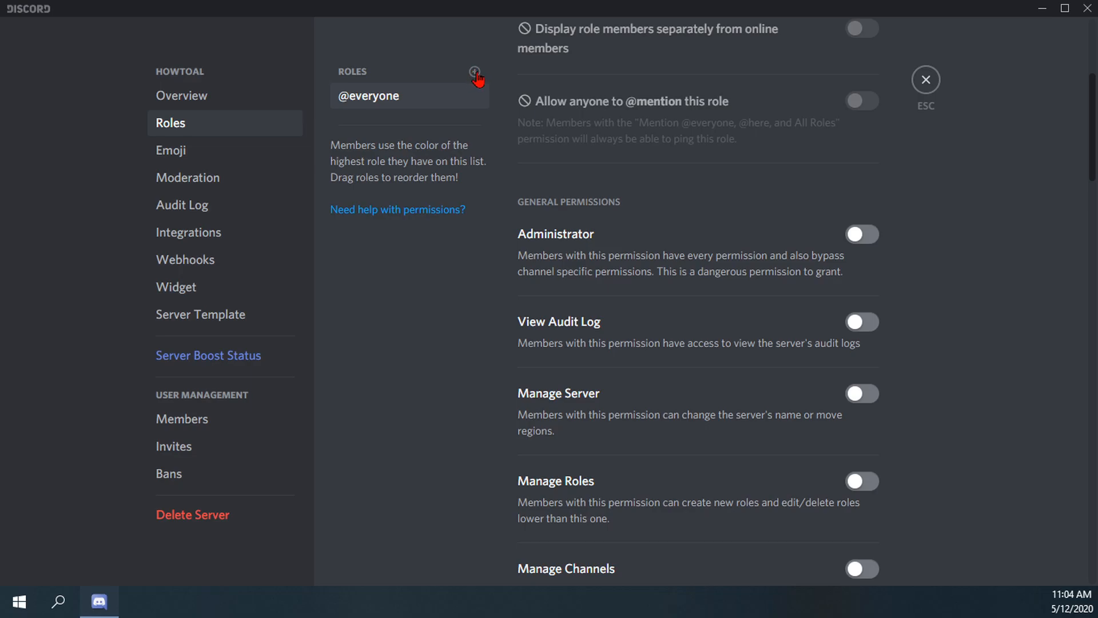
# - Create a new role named First Week and give it the bright green role color
pyautogui.click(474, 72)
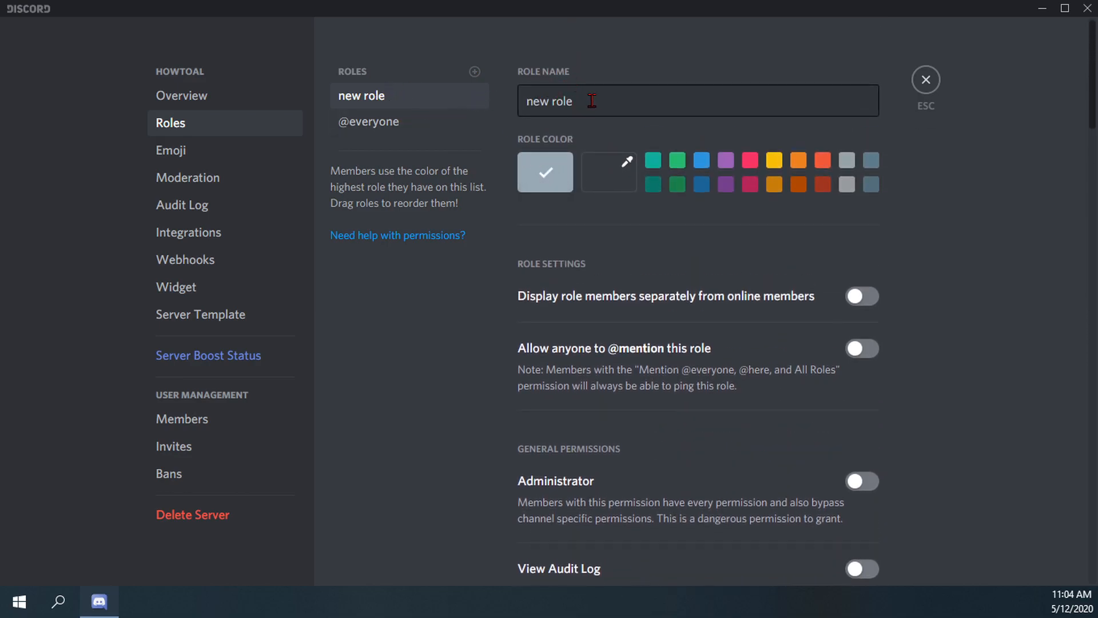
pyautogui.moveTo(596, 101); pyautogui.dragTo(519, 110)
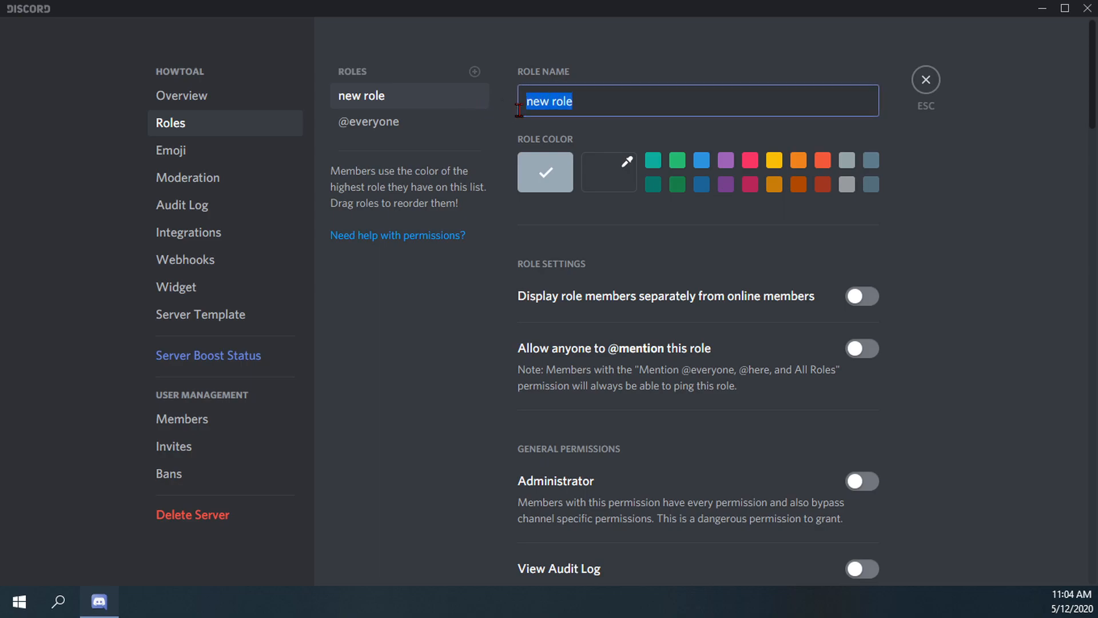
pyautogui.write('First')
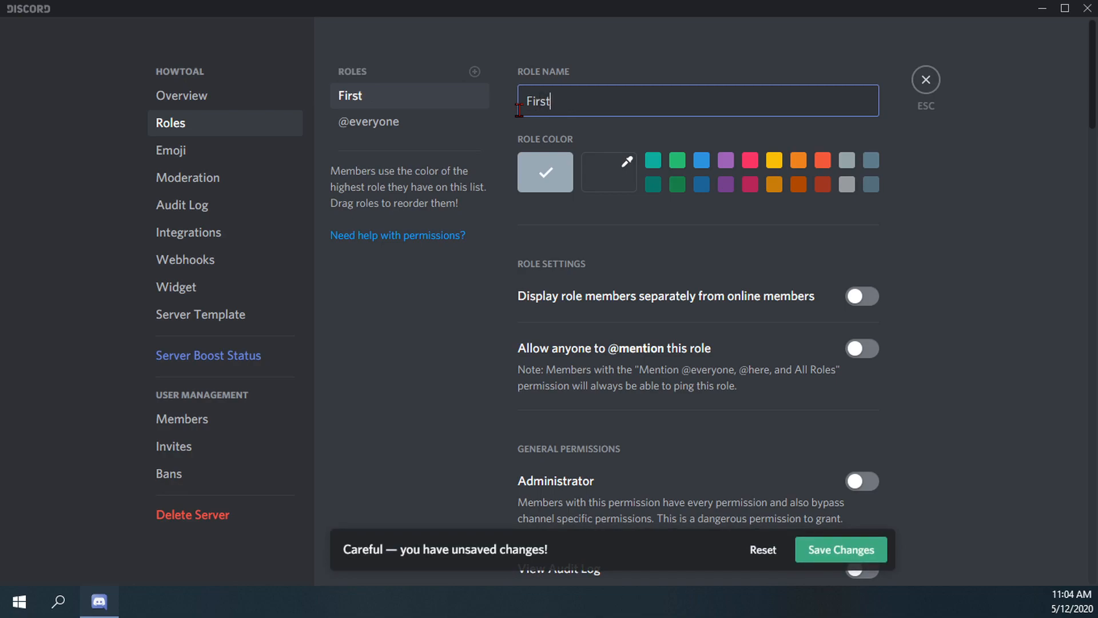
pyautogui.write(' Week')
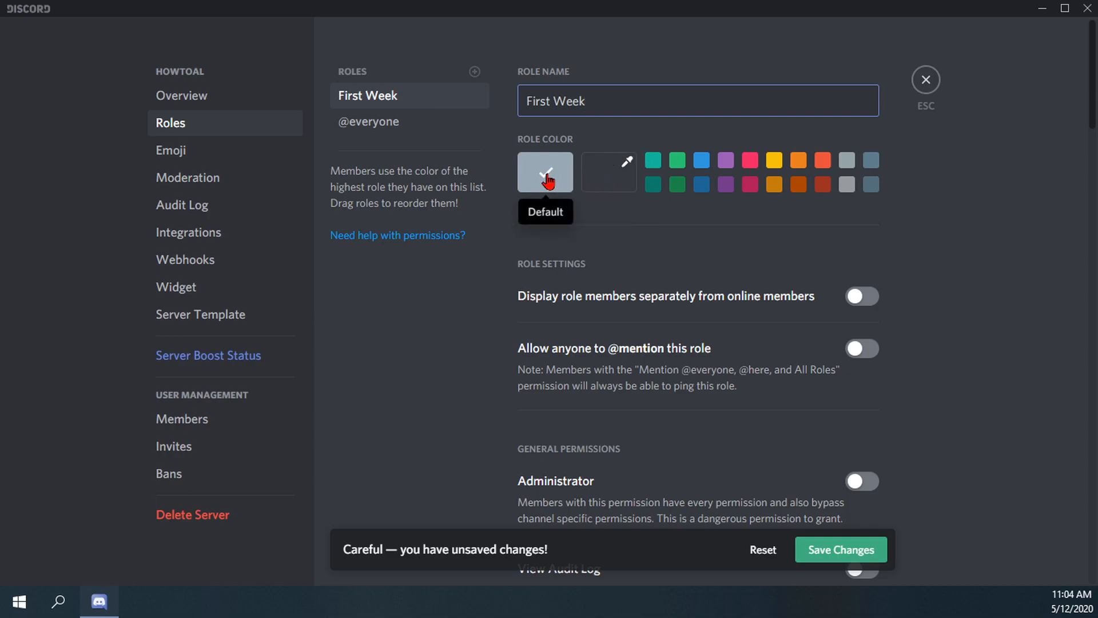
pyautogui.click(679, 162)
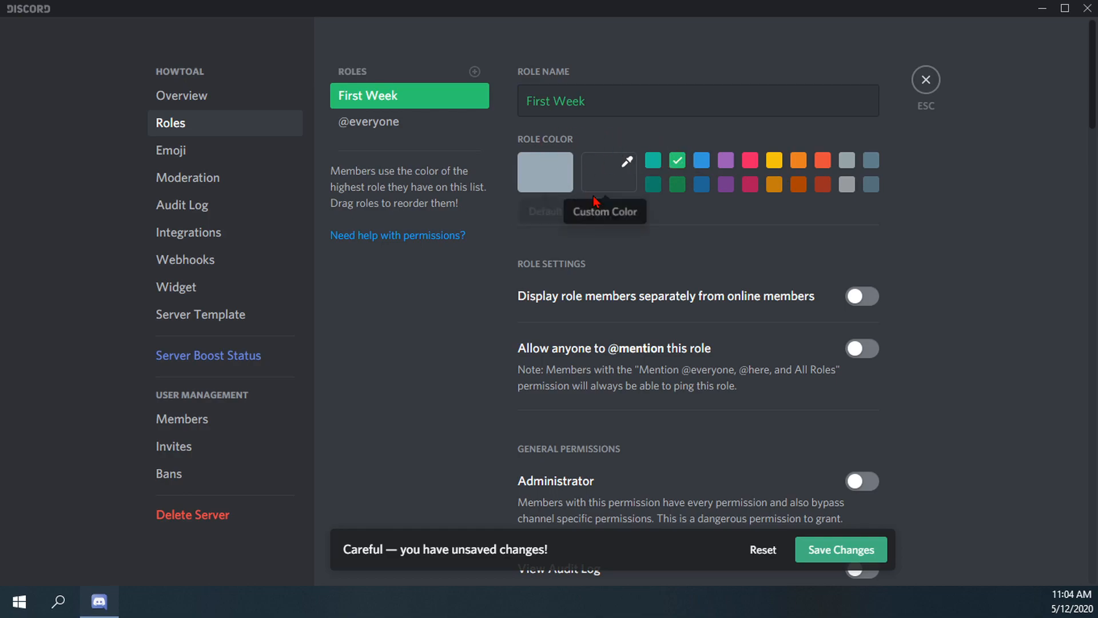
pyautogui.scroll(-1, 584, 263)
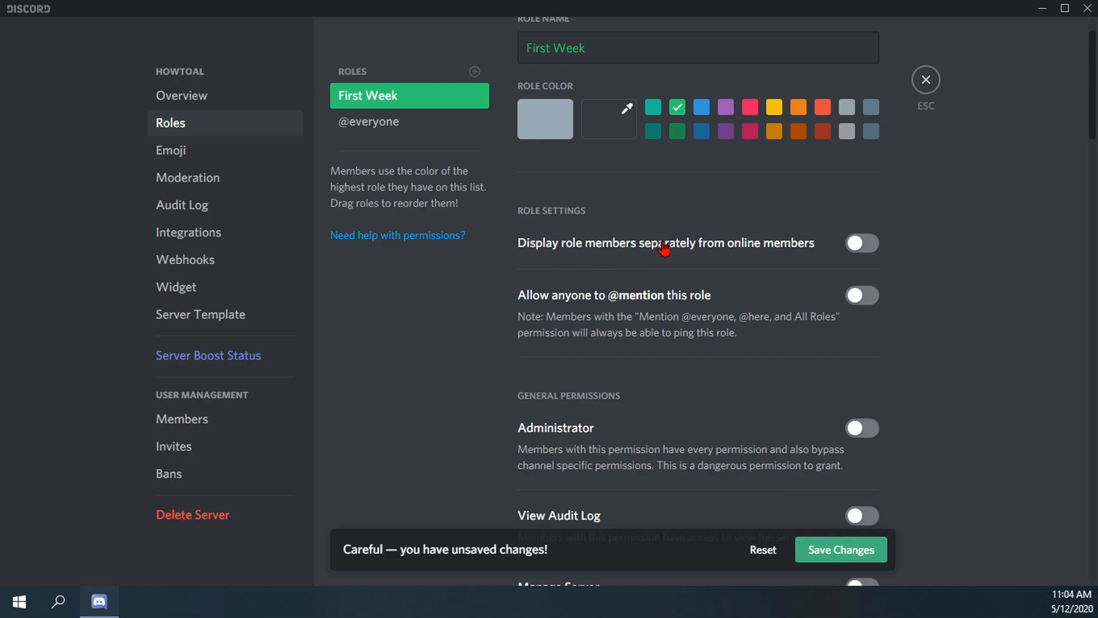
pyautogui.click(861, 245)
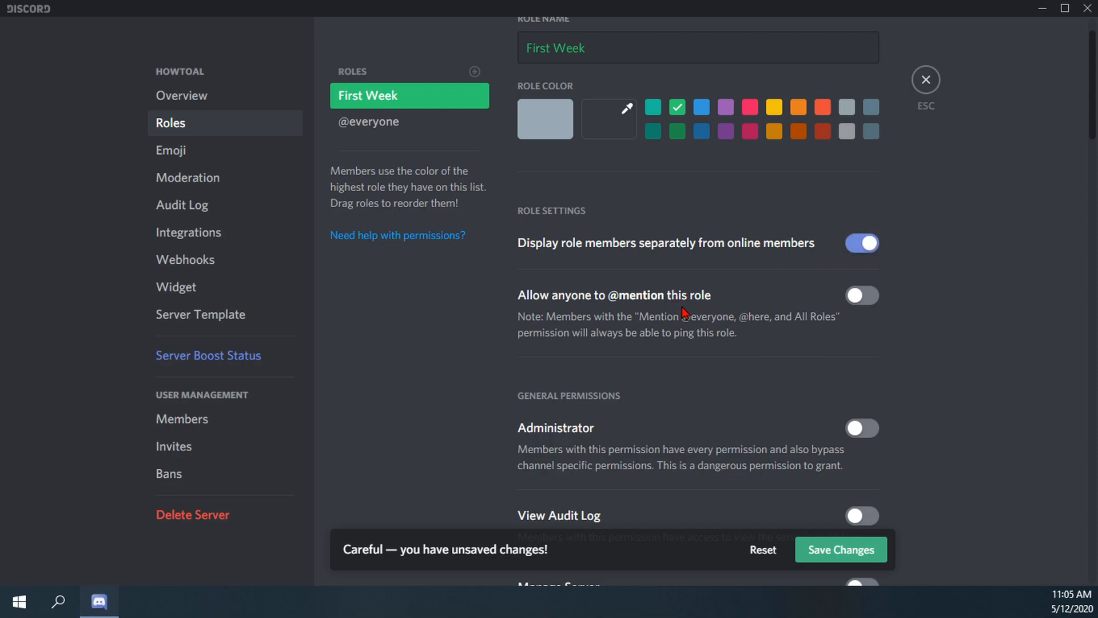
pyautogui.scroll(-1, 699, 281)
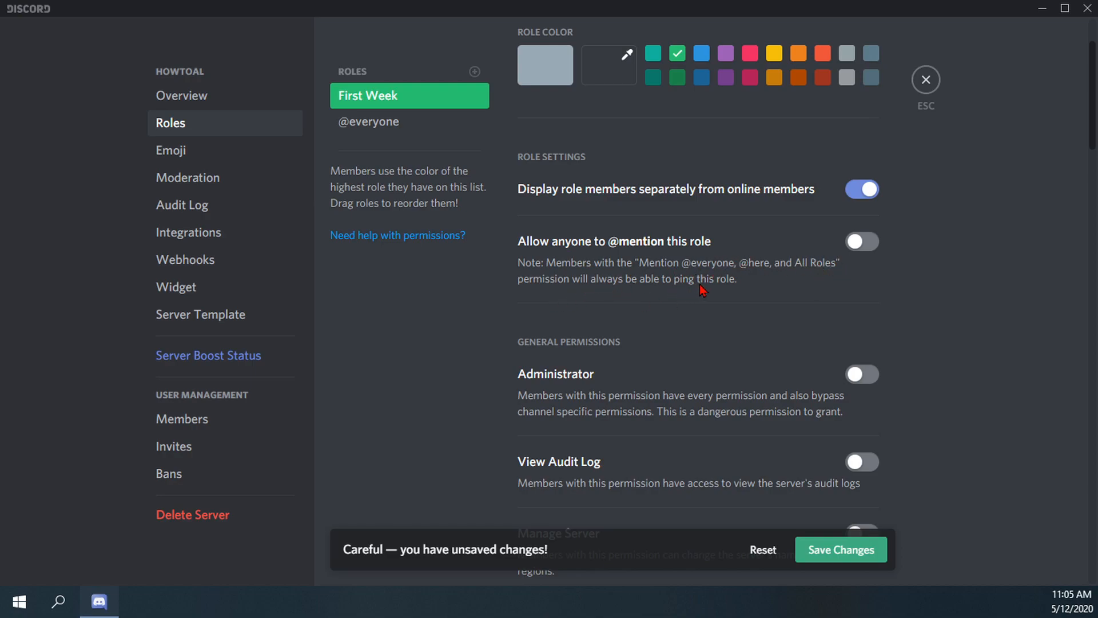
pyautogui.click(863, 243)
# - Review the First Week role's general permissions, from Administrator through Read Text Channels & See Voice Channels
pyautogui.scroll(-3, 720, 325)
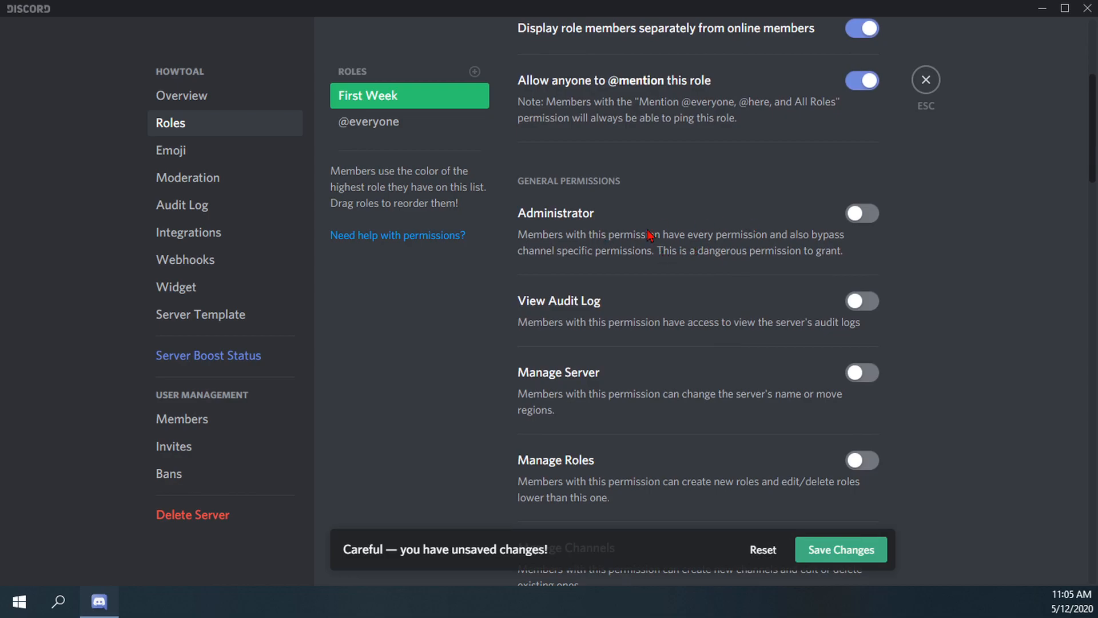
pyautogui.scroll(-1, 618, 265)
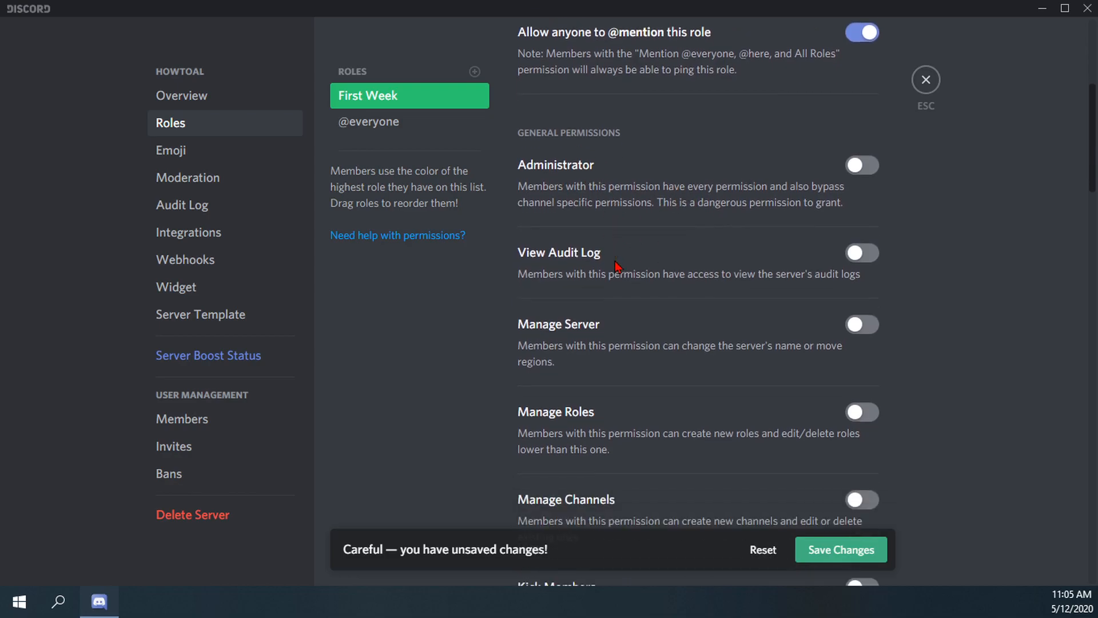
pyautogui.scroll(-1, 601, 292)
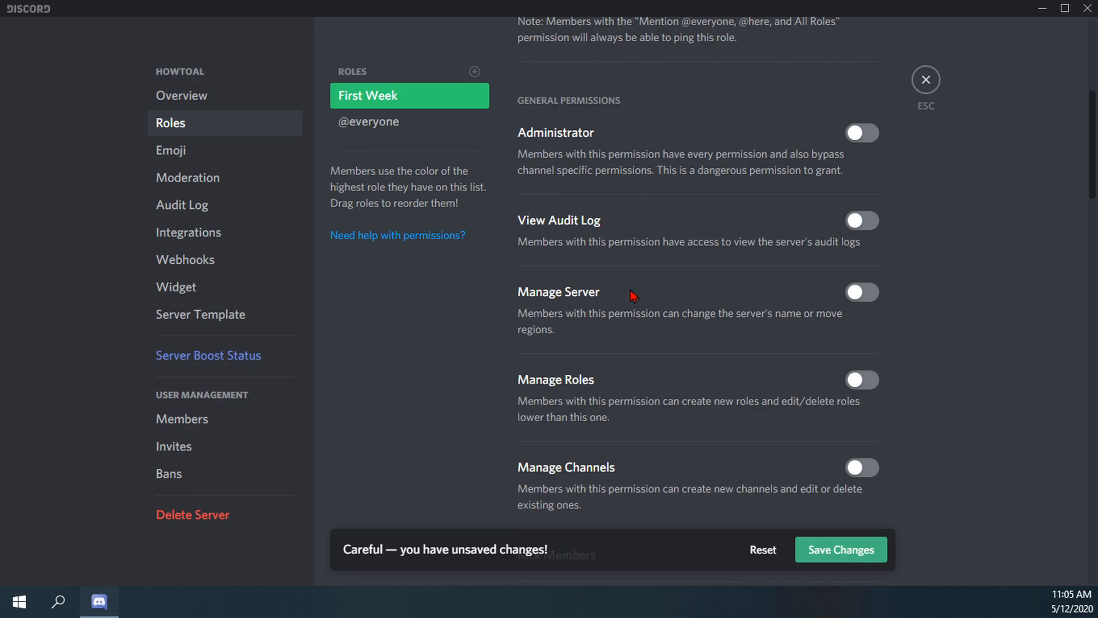
pyautogui.scroll(-1, 618, 298)
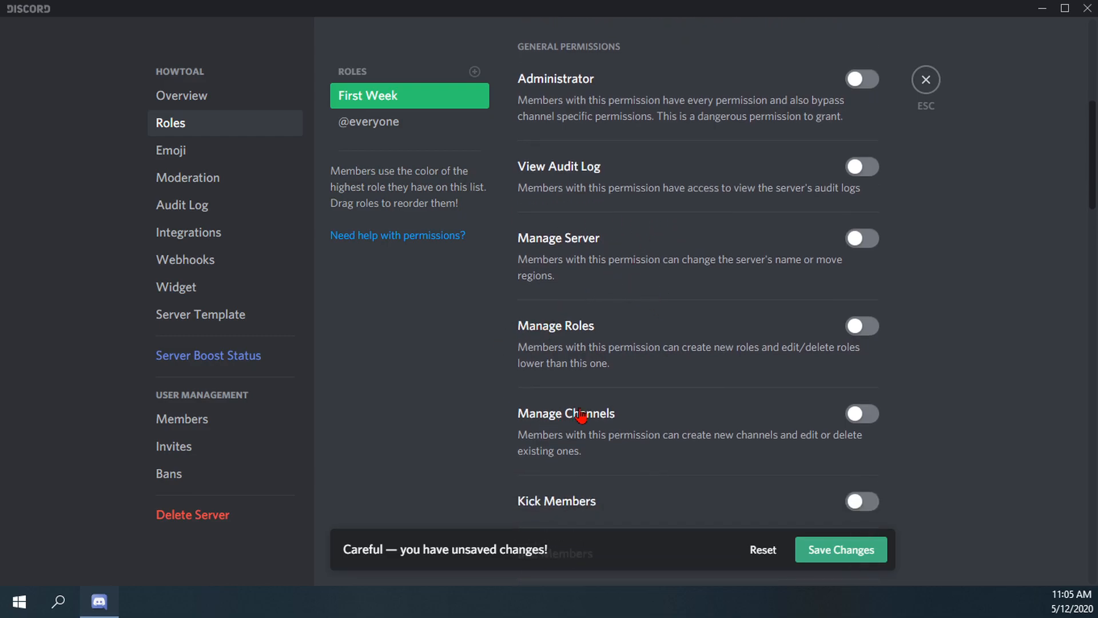
pyautogui.scroll(-1, 569, 418)
pyautogui.scroll(-1, 548, 389)
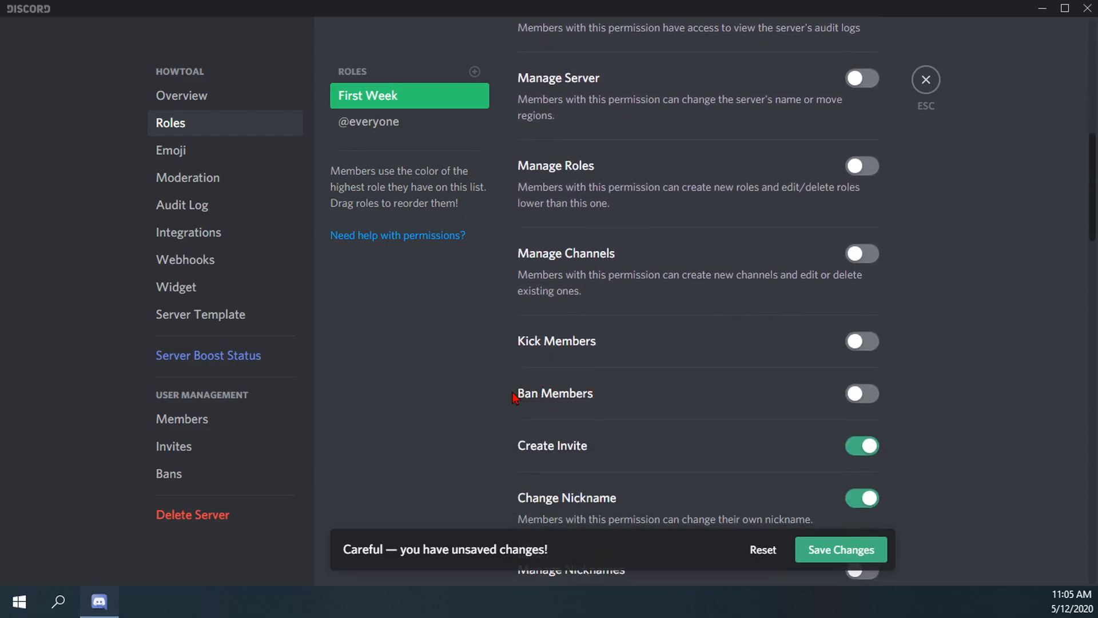
pyautogui.scroll(-1, 571, 408)
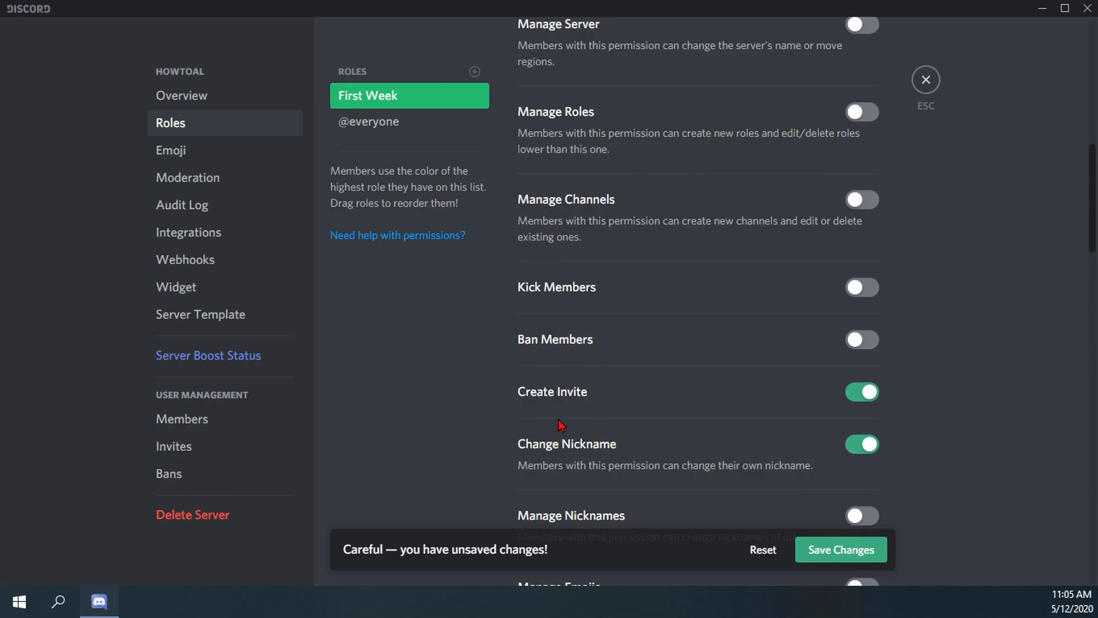
pyautogui.scroll(-1, 563, 406)
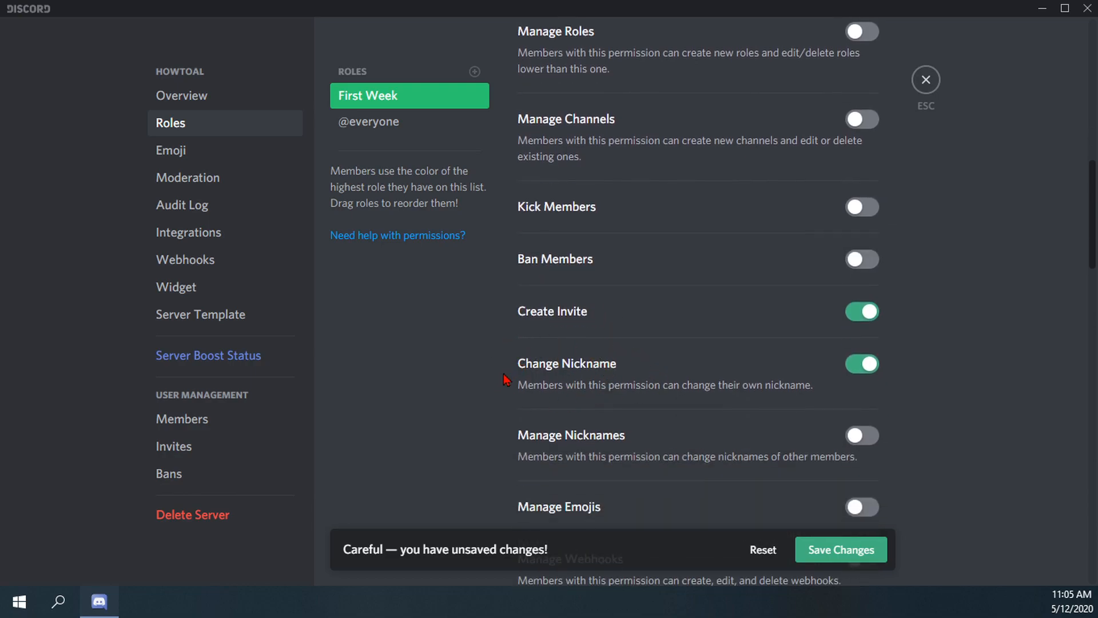
pyautogui.scroll(-1, 548, 390)
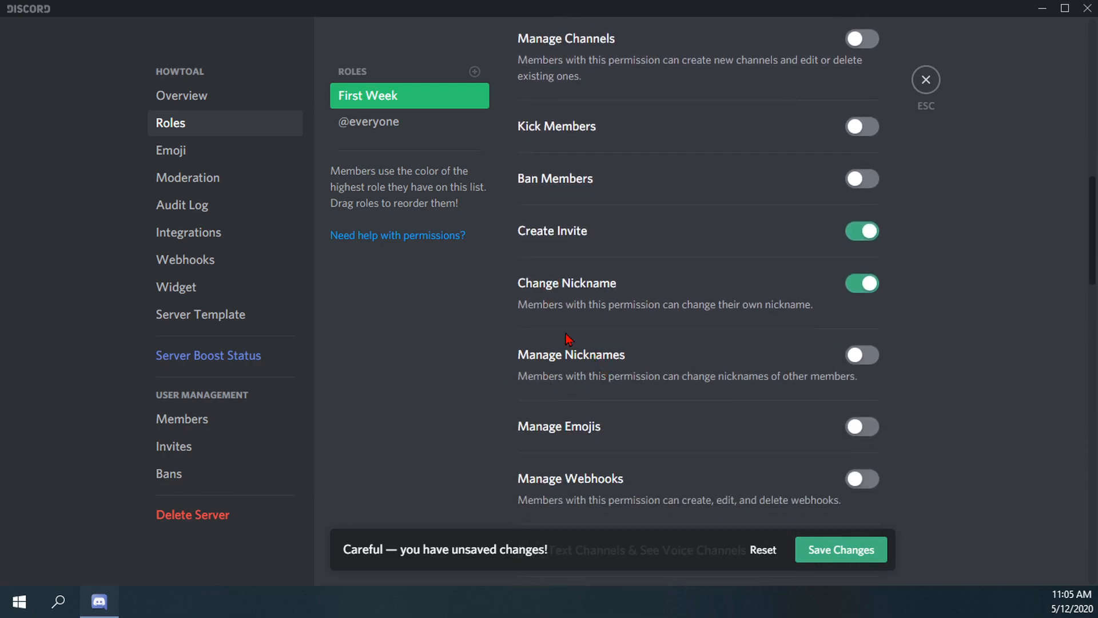
pyautogui.scroll(-1, 563, 403)
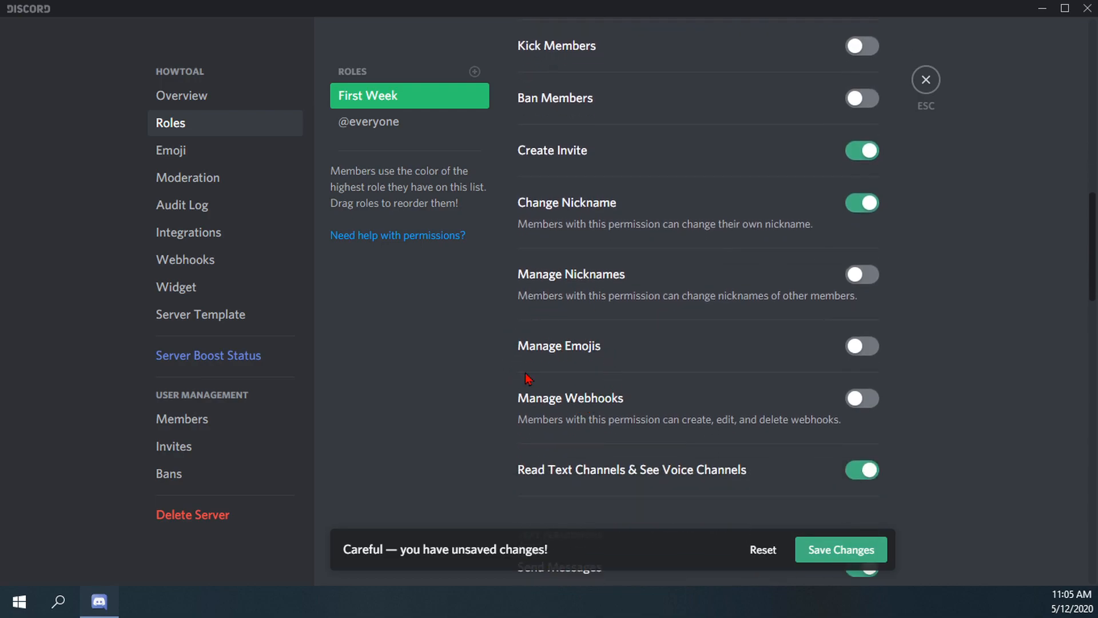
pyautogui.scroll(-1, 582, 358)
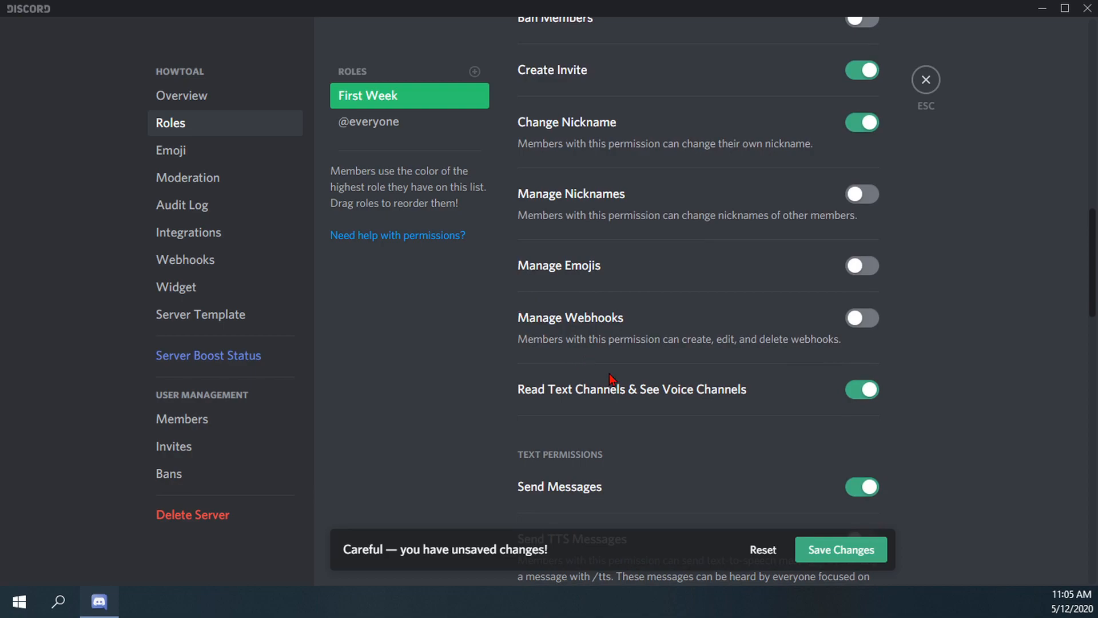
pyautogui.scroll(-1, 604, 383)
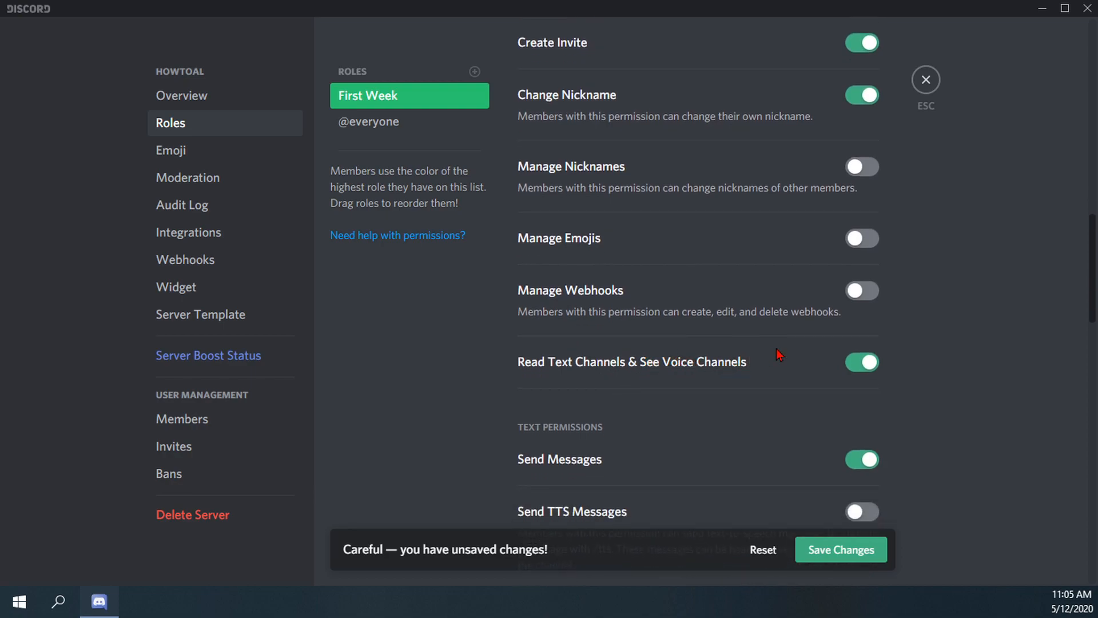
pyautogui.scroll(-1, 655, 389)
# - Review the First Week role's text permissions and voice permissions, from Send Messages through Use Voice Activity
pyautogui.scroll(-1, 657, 393)
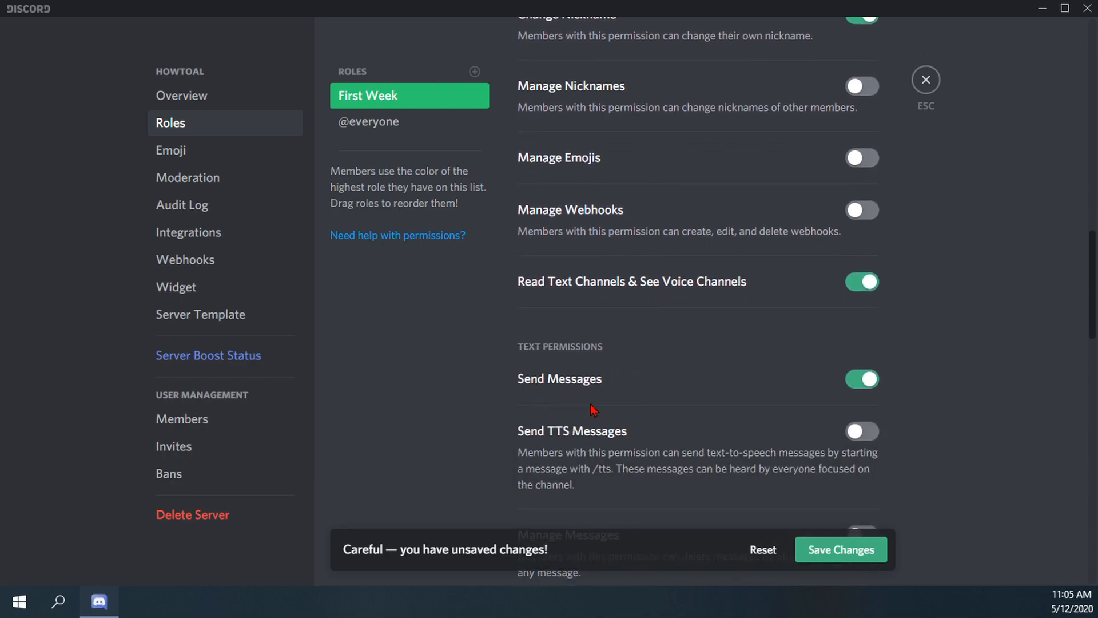
pyautogui.scroll(-1, 698, 389)
pyautogui.scroll(-1, 638, 395)
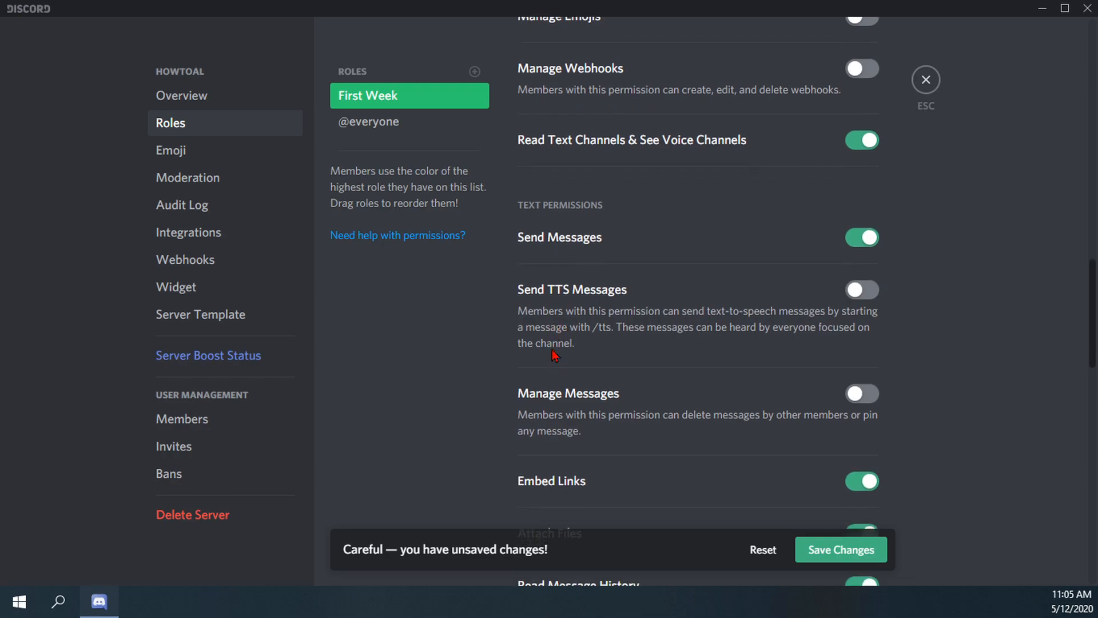
pyautogui.scroll(-1, 547, 358)
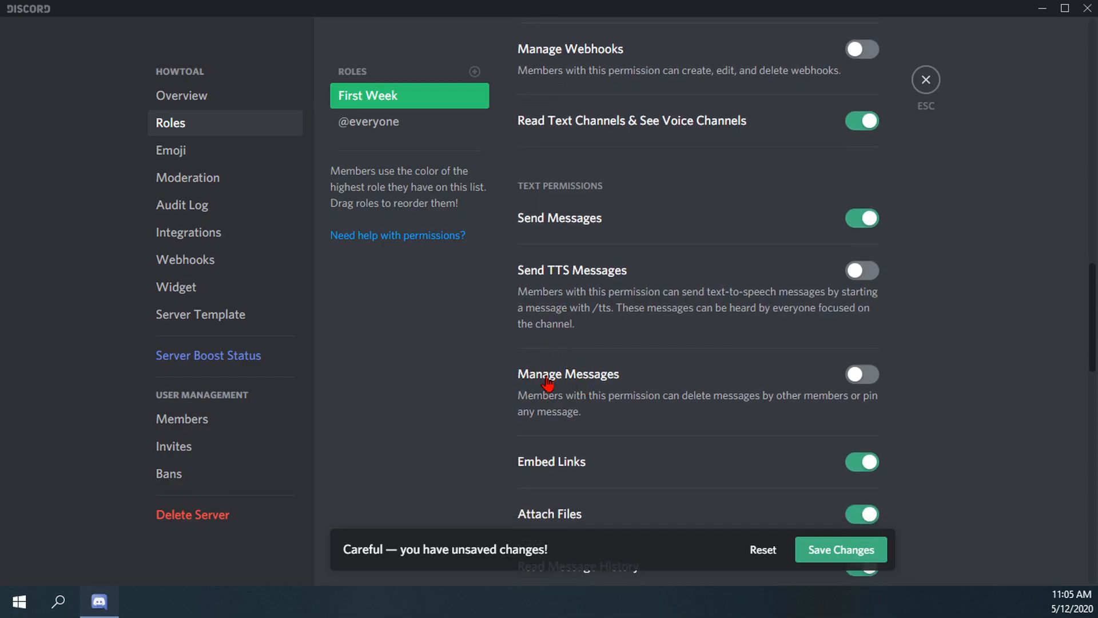
pyautogui.scroll(-1, 547, 381)
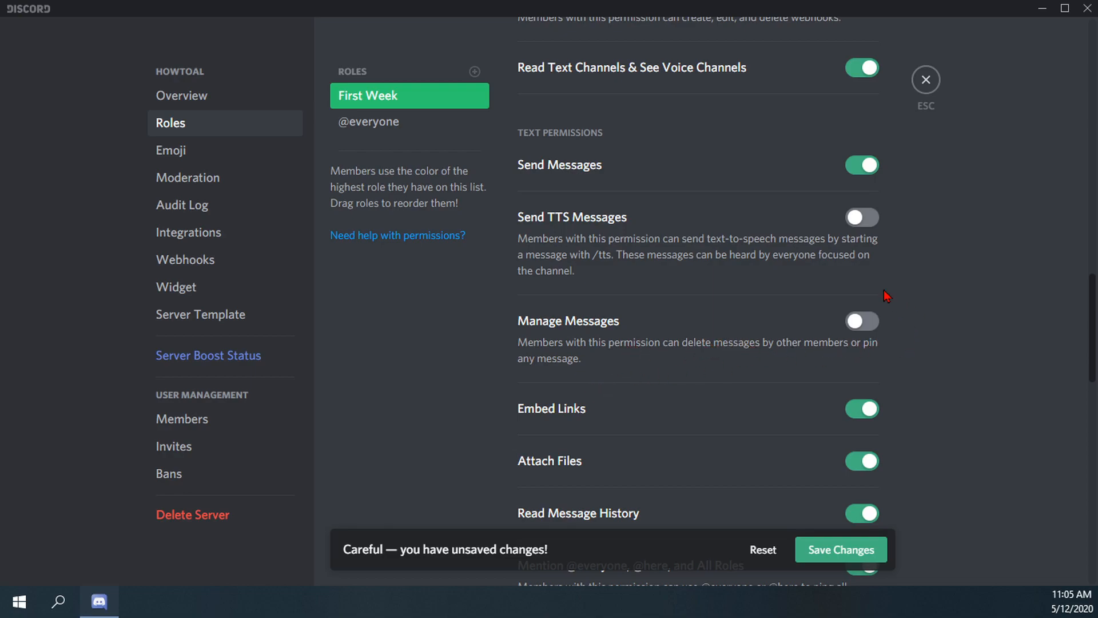
pyautogui.scroll(-3, 610, 405)
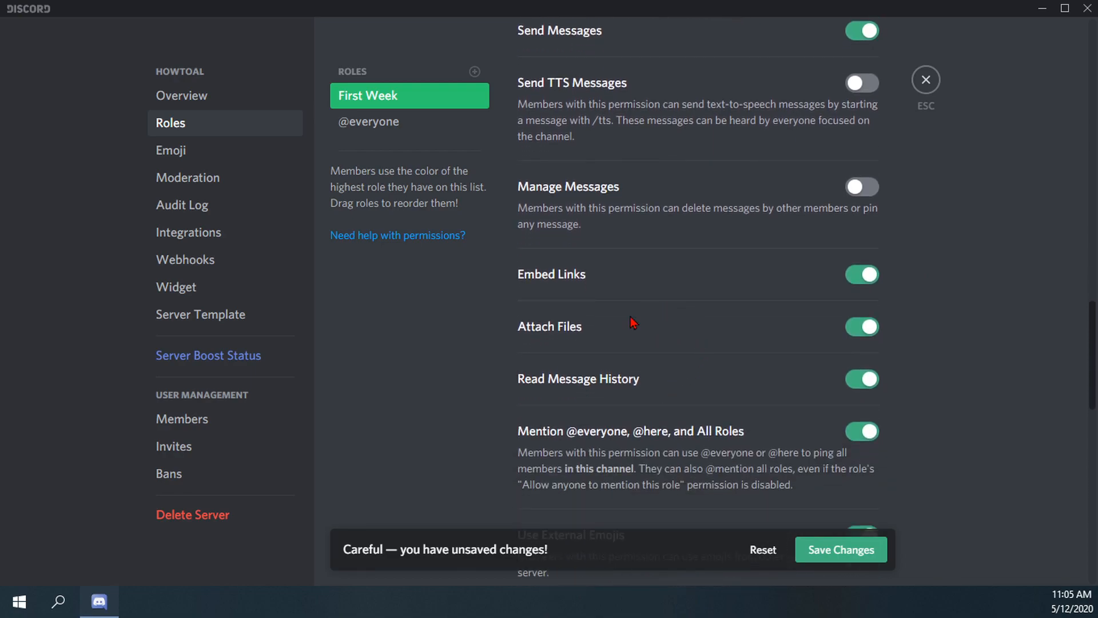
pyautogui.scroll(-2, 684, 391)
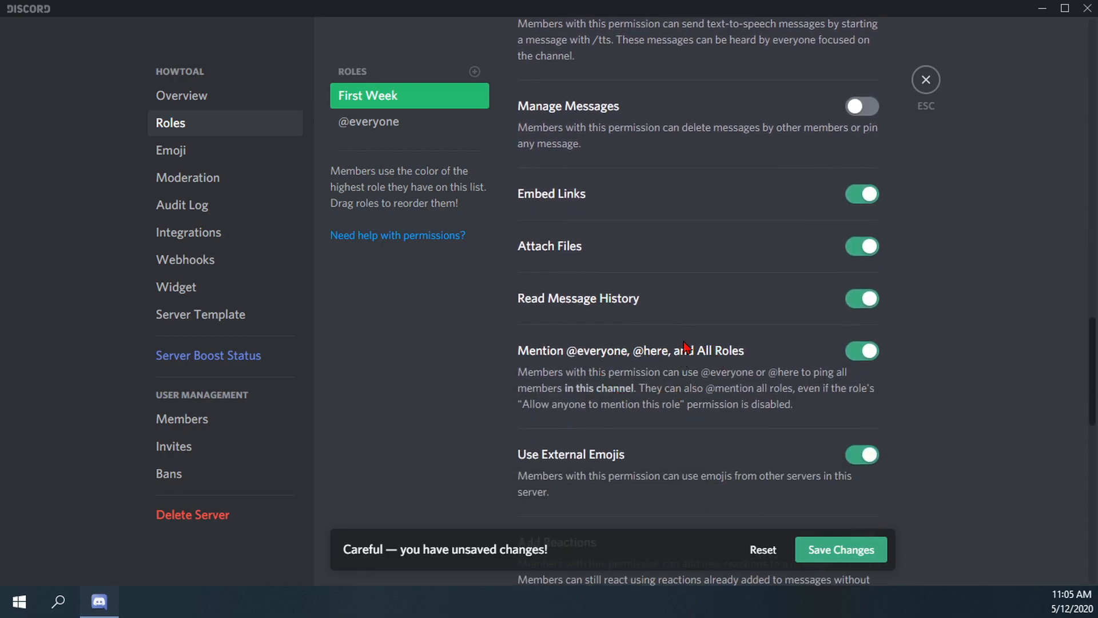
pyautogui.scroll(-1, 694, 395)
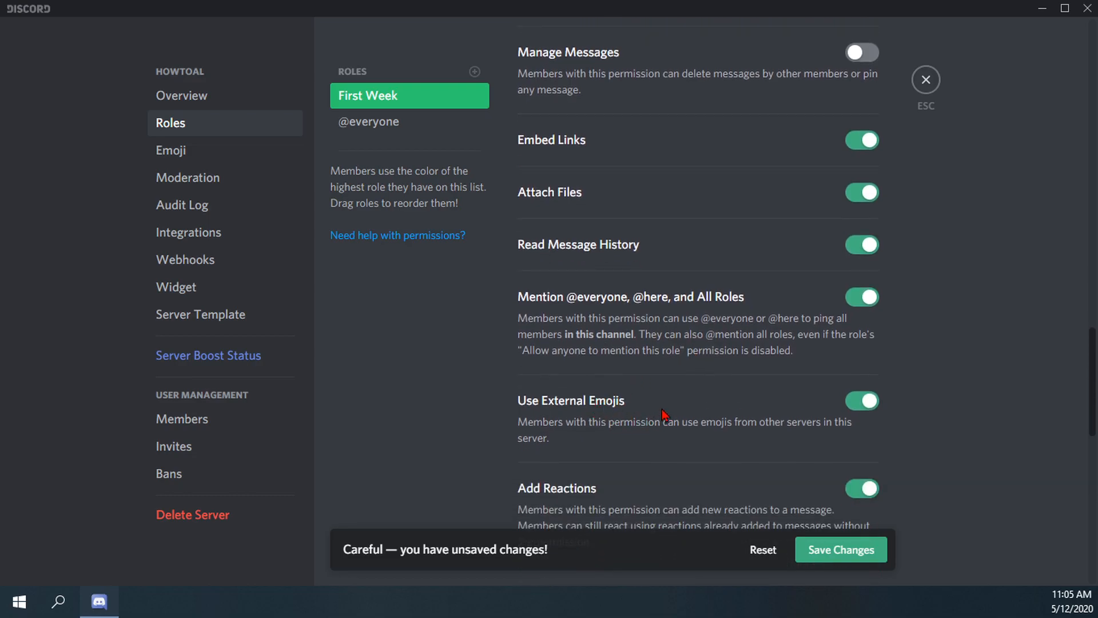
pyautogui.scroll(-1, 625, 417)
pyautogui.scroll(-1, 595, 418)
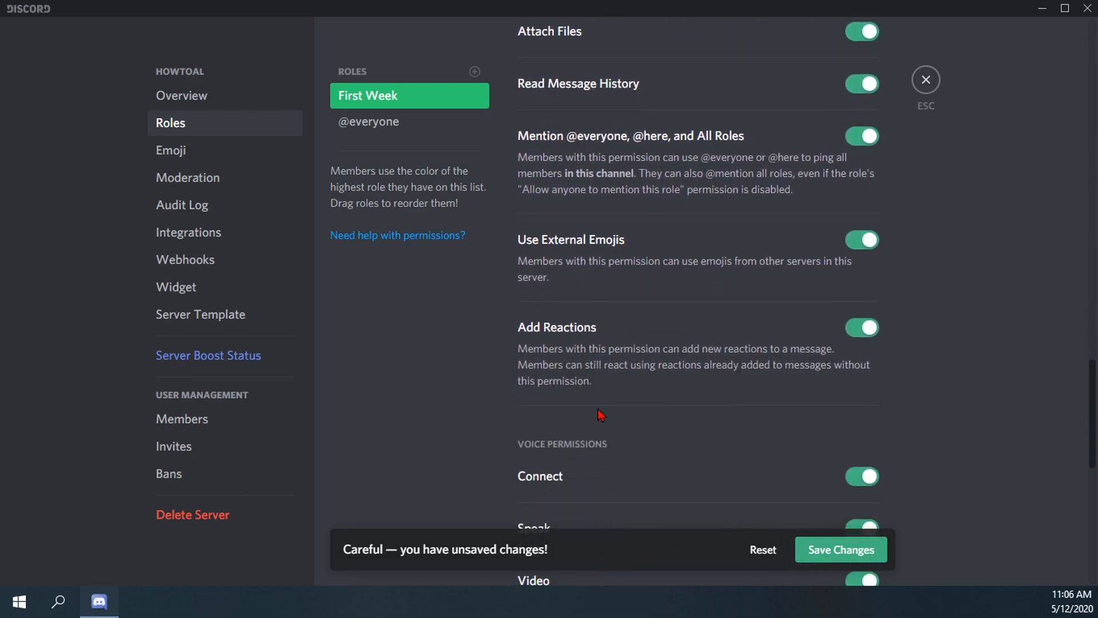
pyautogui.scroll(-1, 589, 412)
pyautogui.scroll(-1, 601, 366)
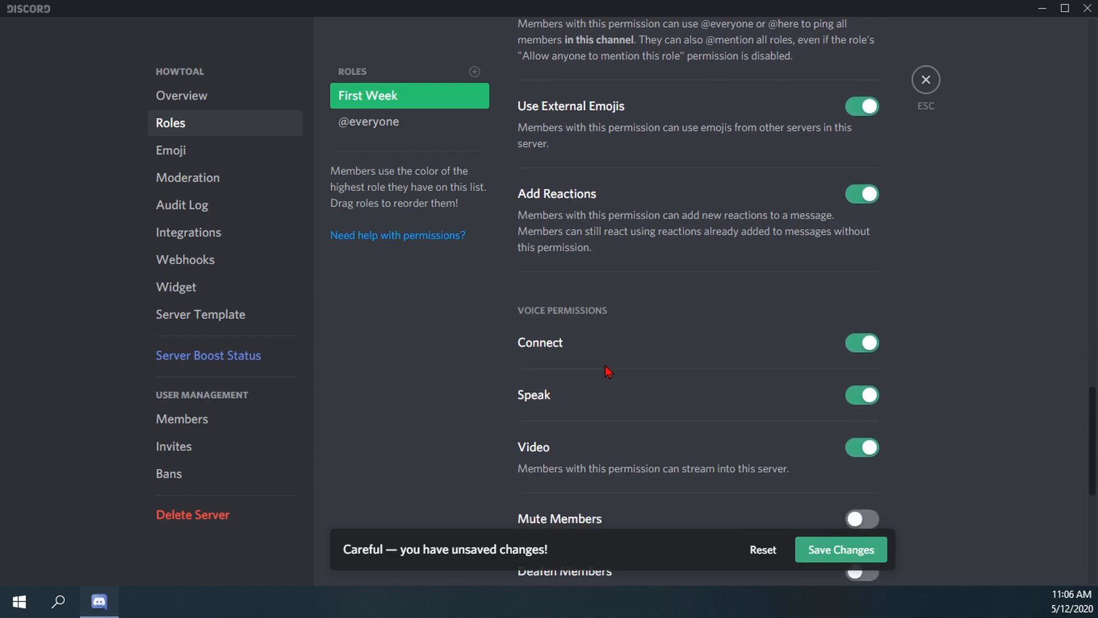
pyautogui.scroll(-1, 552, 369)
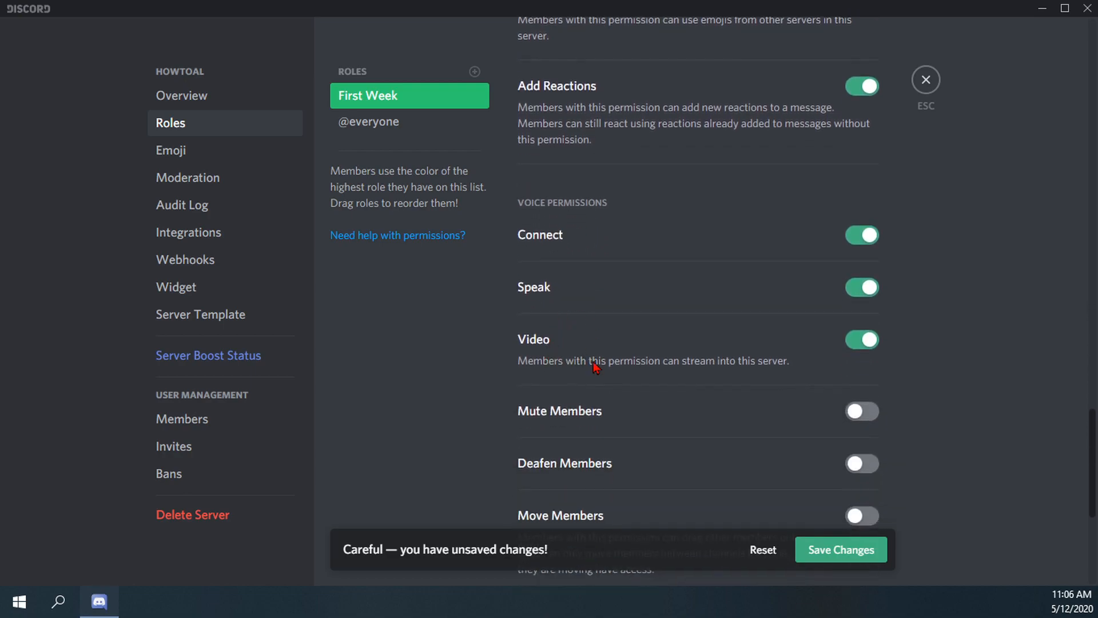
pyautogui.scroll(-1, 566, 415)
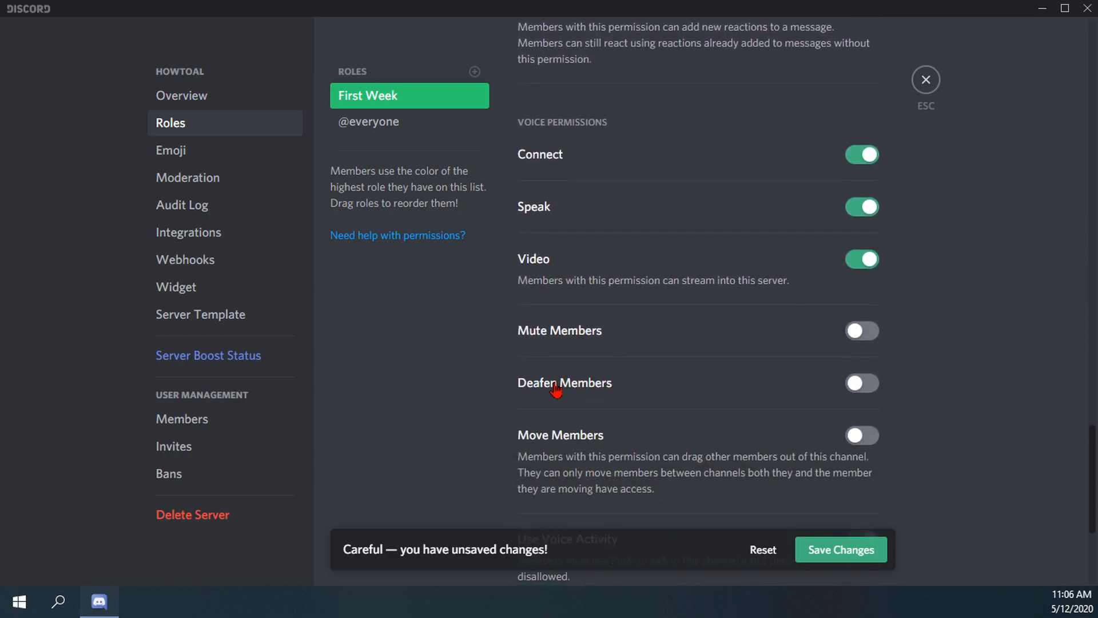
pyautogui.scroll(-1, 572, 432)
pyautogui.scroll(-3, 601, 432)
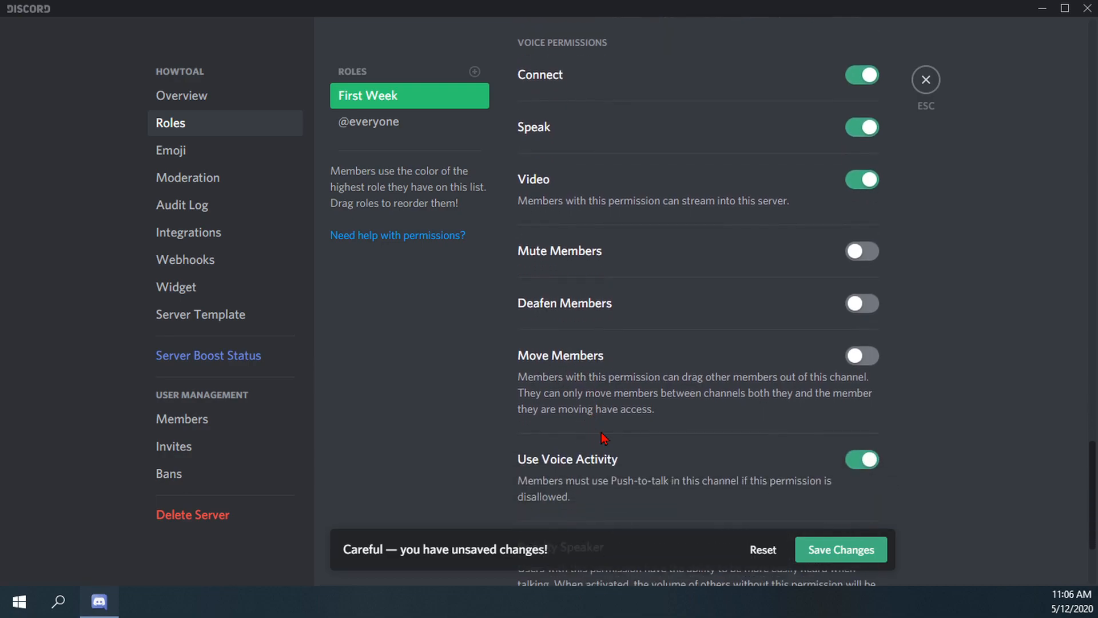
# - Check the First Week role's remaining voice permissions through Priority Speaker and save the role's changes
pyautogui.scroll(-1, 572, 443)
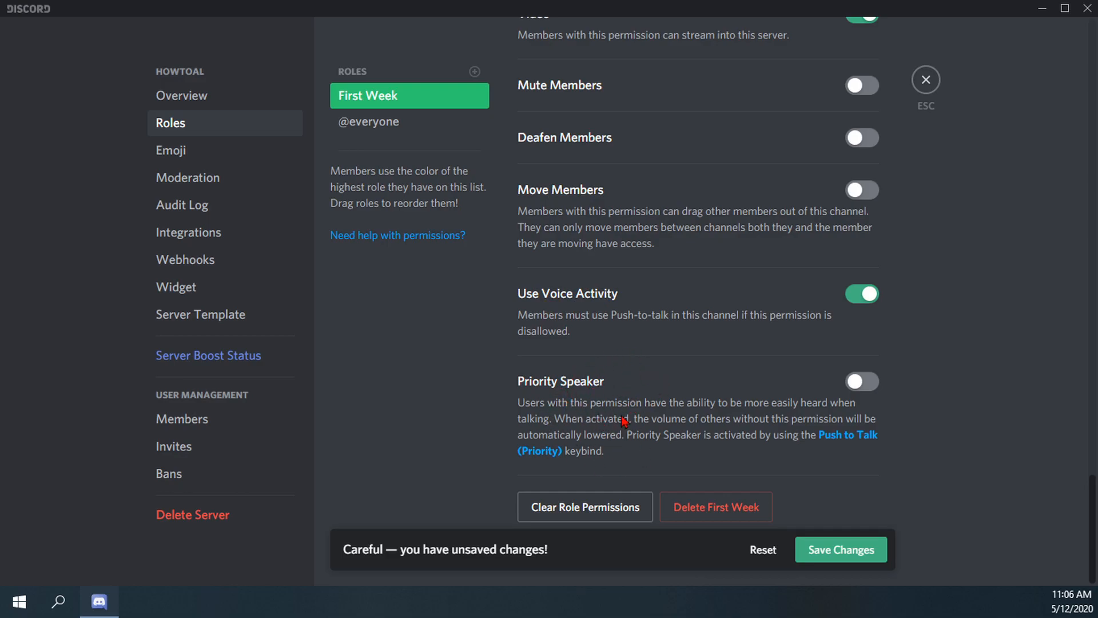
pyautogui.scroll(15, 692, 440)
pyautogui.scroll(15, 692, 440)
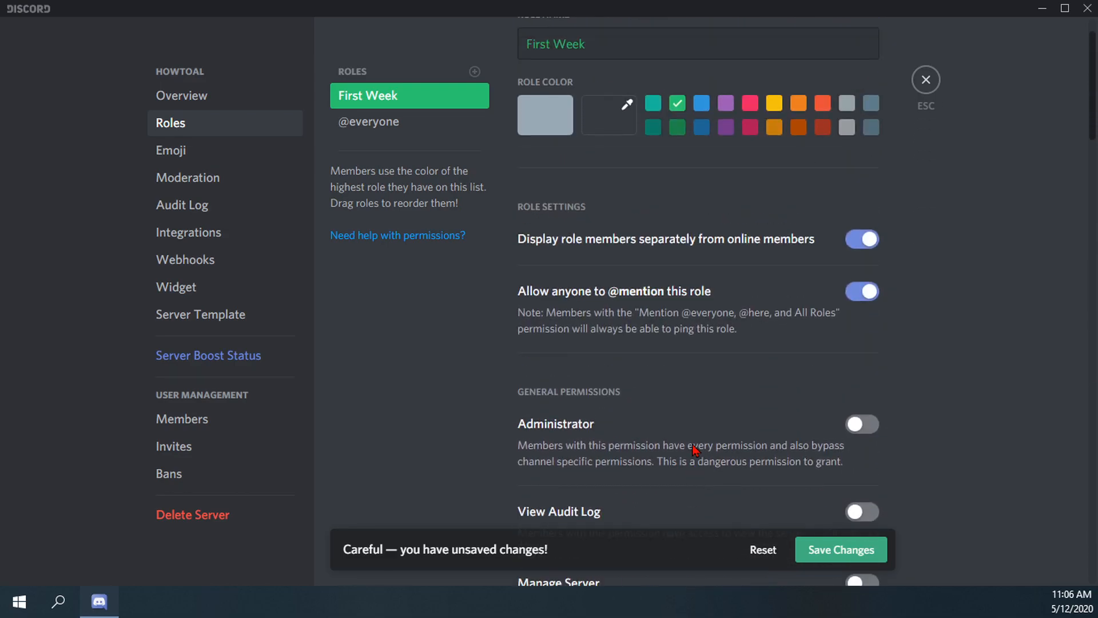
pyautogui.scroll(1, 693, 449)
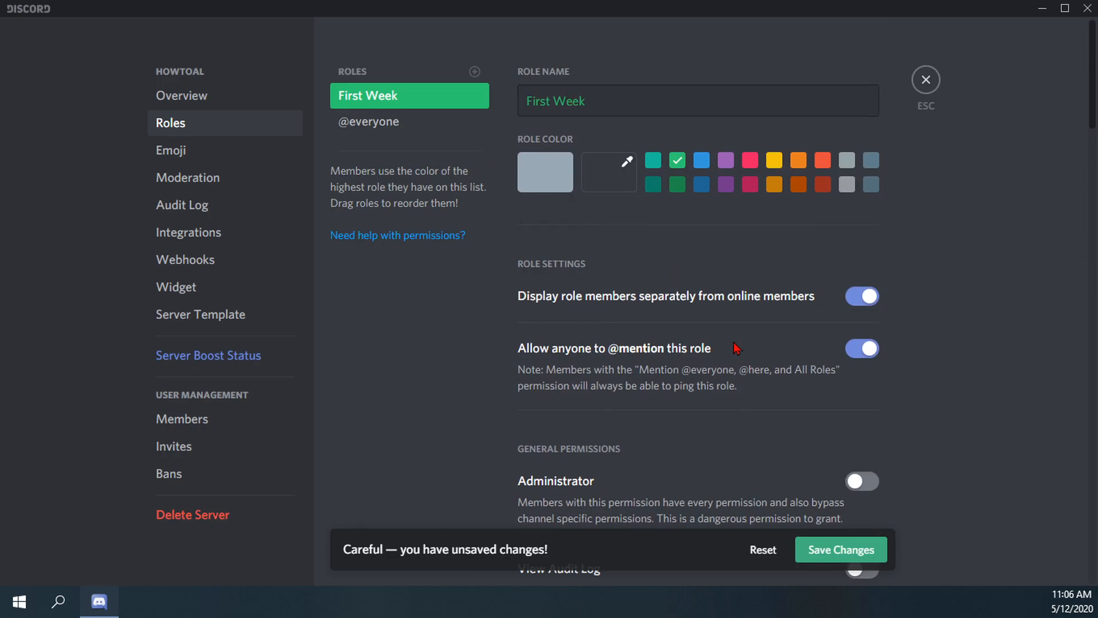
pyautogui.click(858, 552)
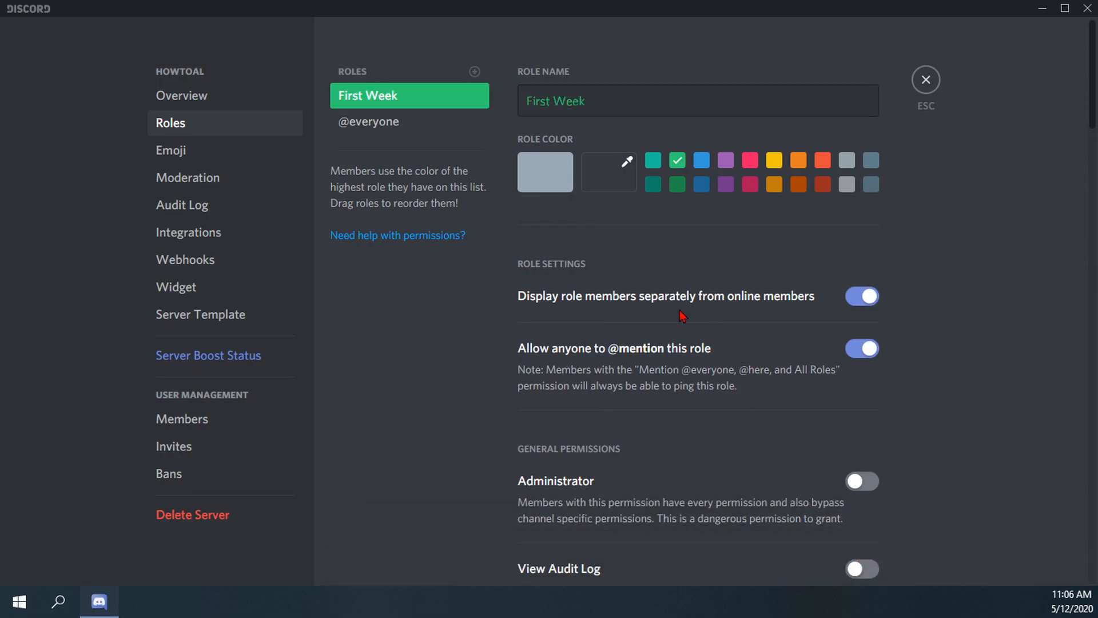
# - Create another role named Sys_Admin and give it the bright red-orange role color
pyautogui.click(475, 71)
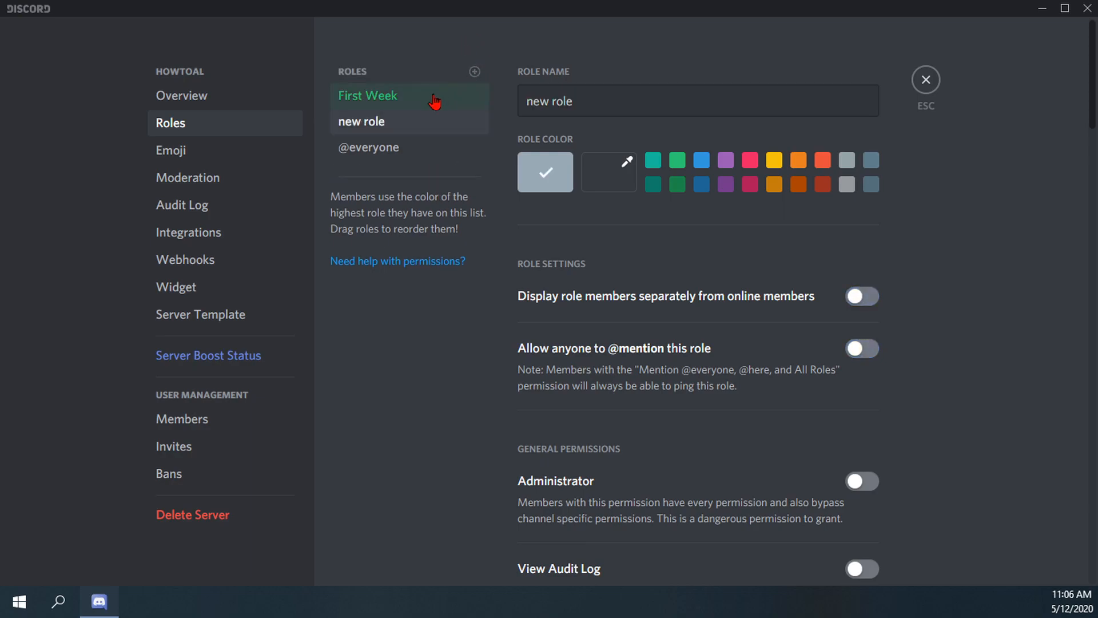
pyautogui.tripleClick(589, 102)
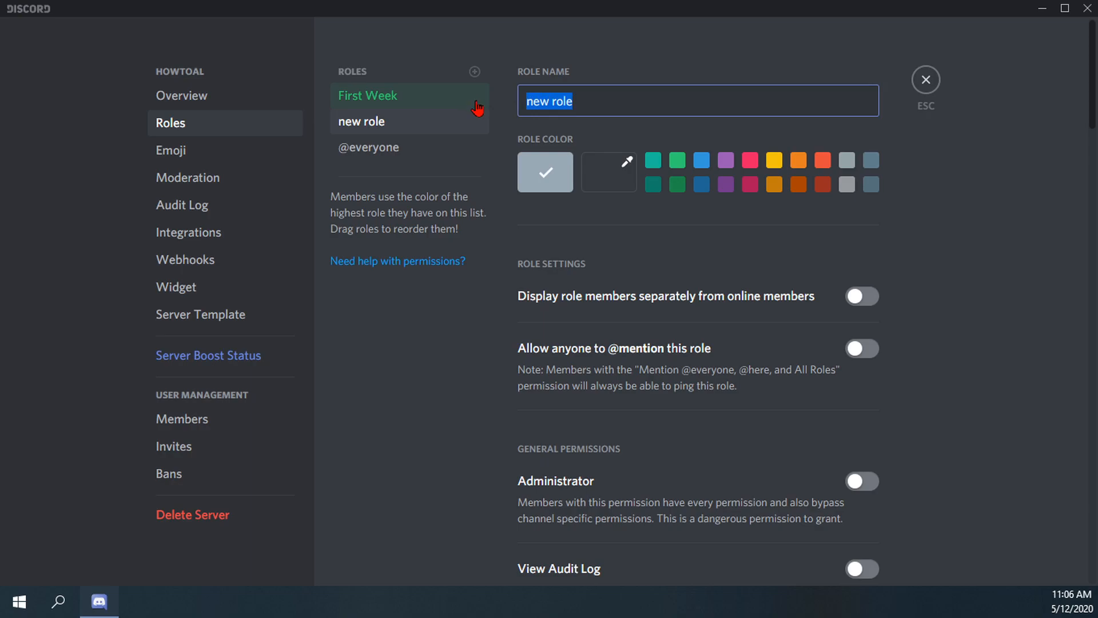
pyautogui.write('Sys')
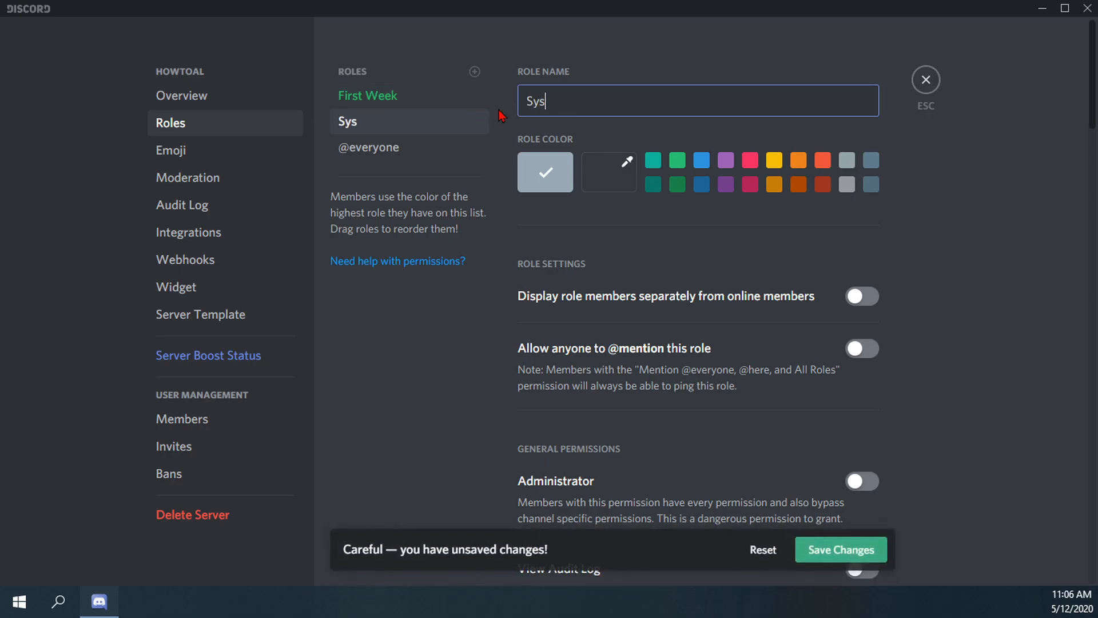
pyautogui.write('_Admin')
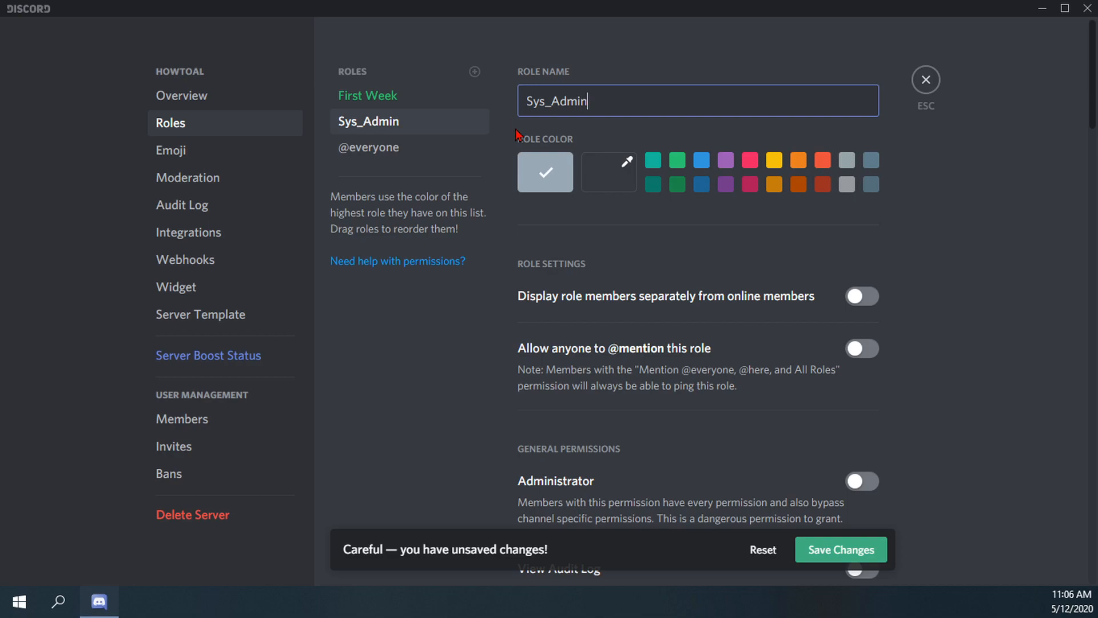
pyautogui.click(847, 184)
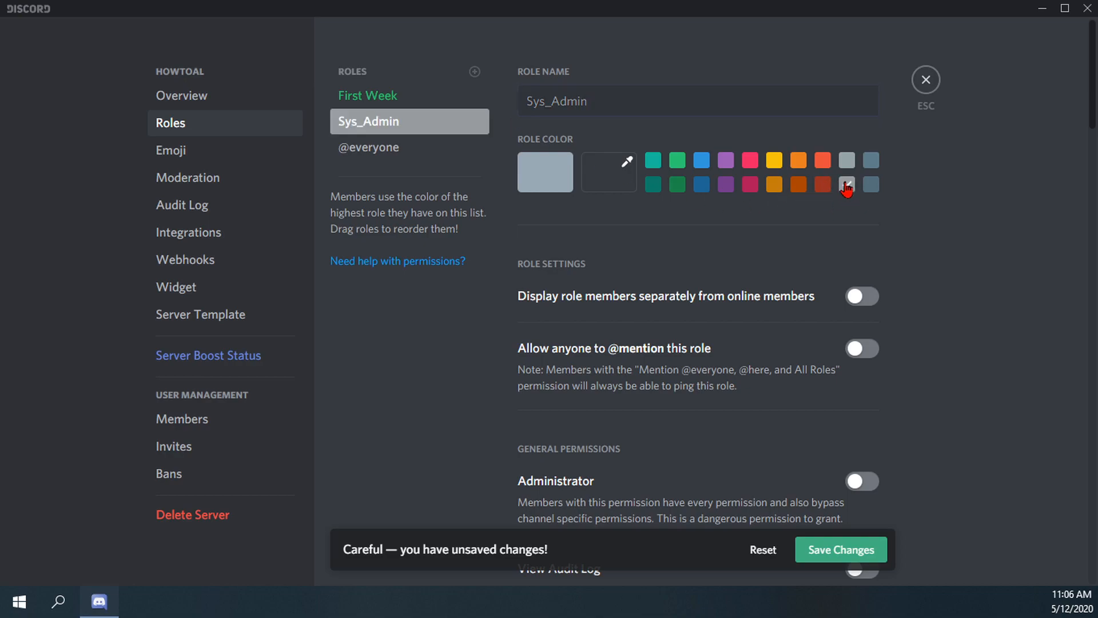
pyautogui.click(870, 164)
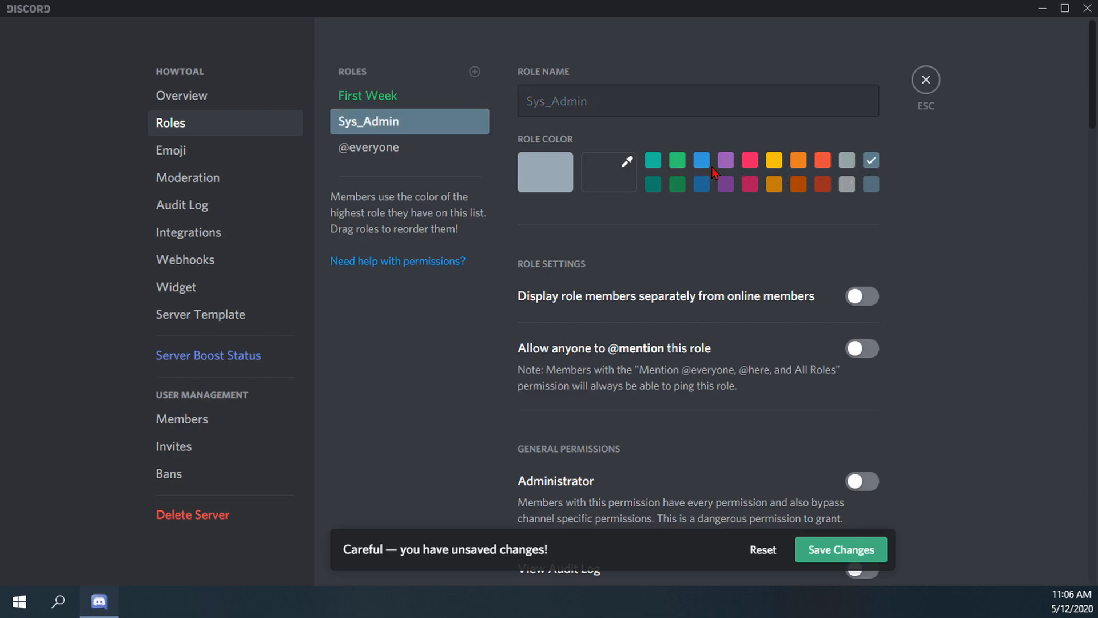
pyautogui.click(824, 162)
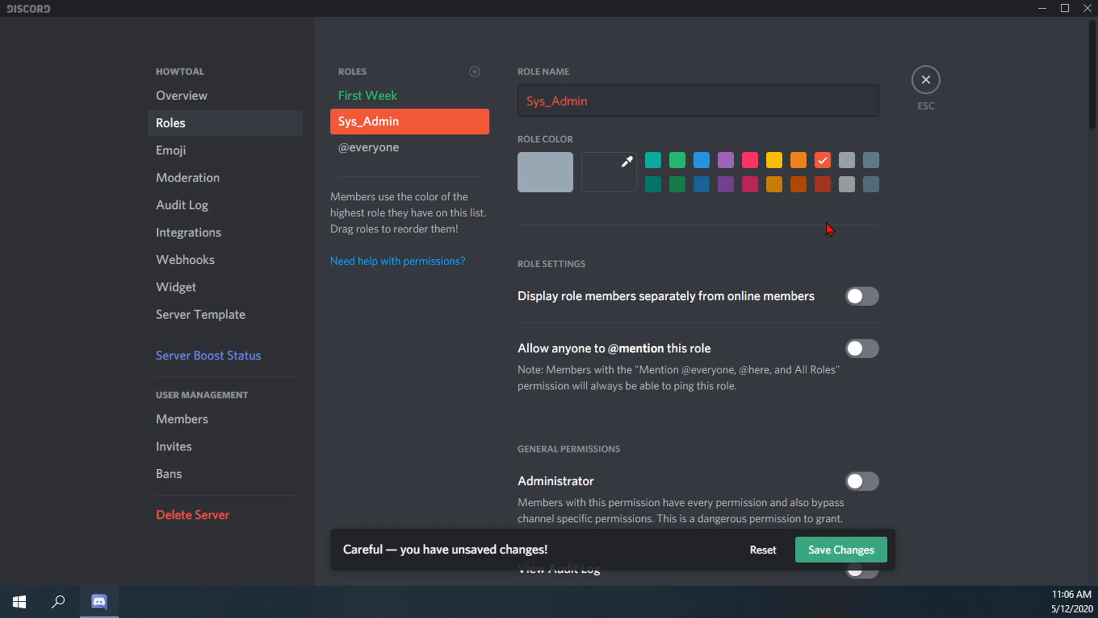
pyautogui.scroll(-1, 829, 286)
pyautogui.click(861, 244)
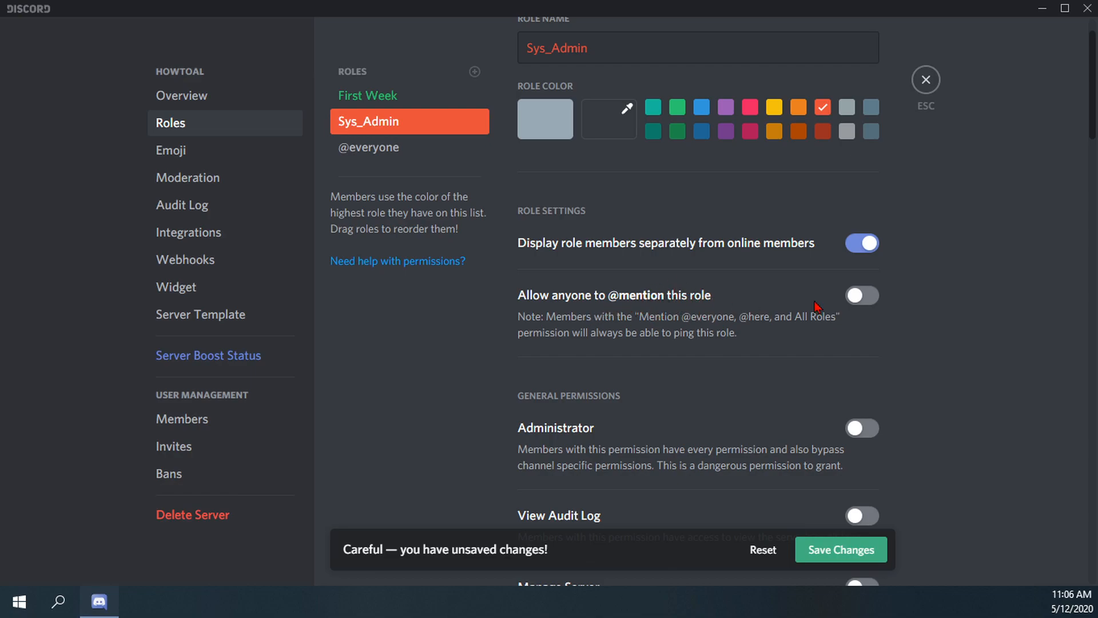
pyautogui.click(861, 296)
# - Grant the Sys_Admin role the Administrator, View Audit Log and Manage Server permissions
pyautogui.scroll(-3, 715, 346)
pyautogui.scroll(-1, 721, 346)
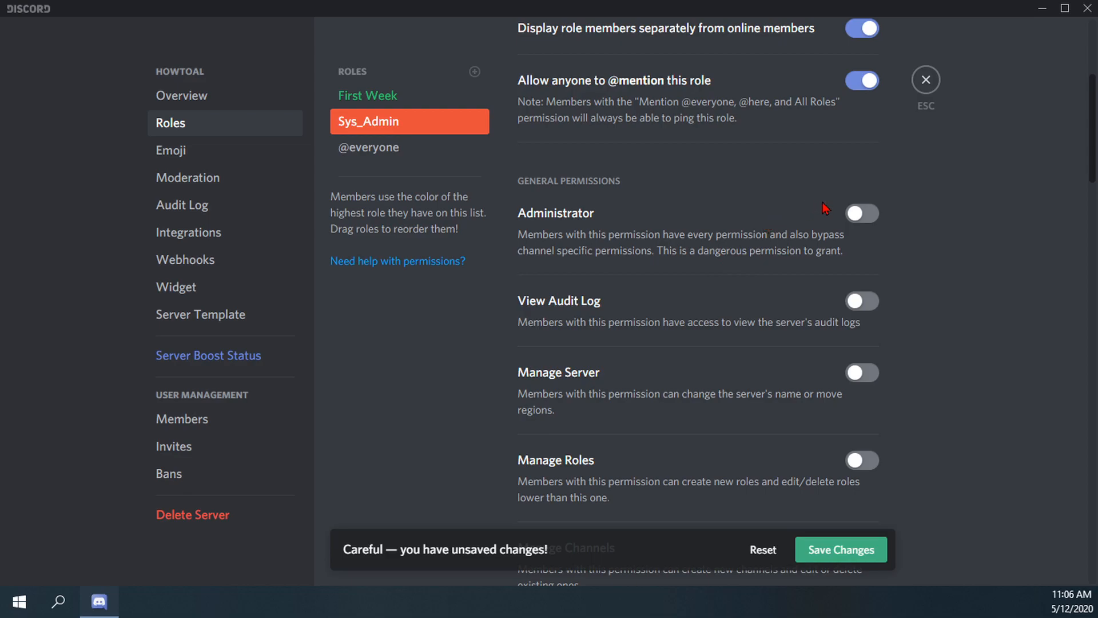
pyautogui.click(861, 218)
pyautogui.scroll(-2, 744, 298)
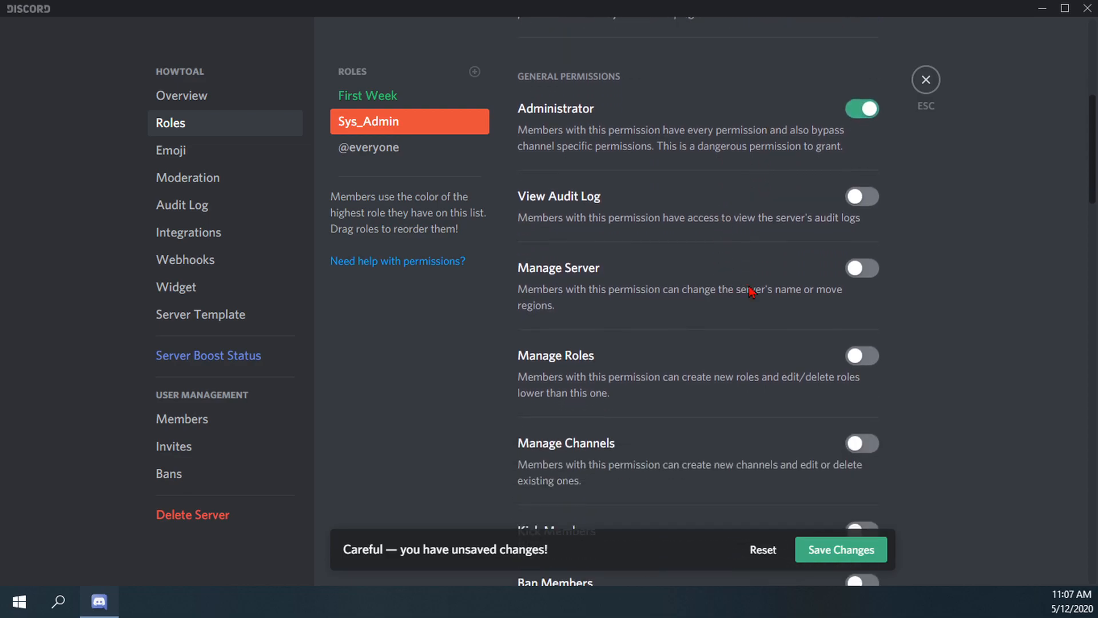
pyautogui.click(861, 198)
pyautogui.click(862, 266)
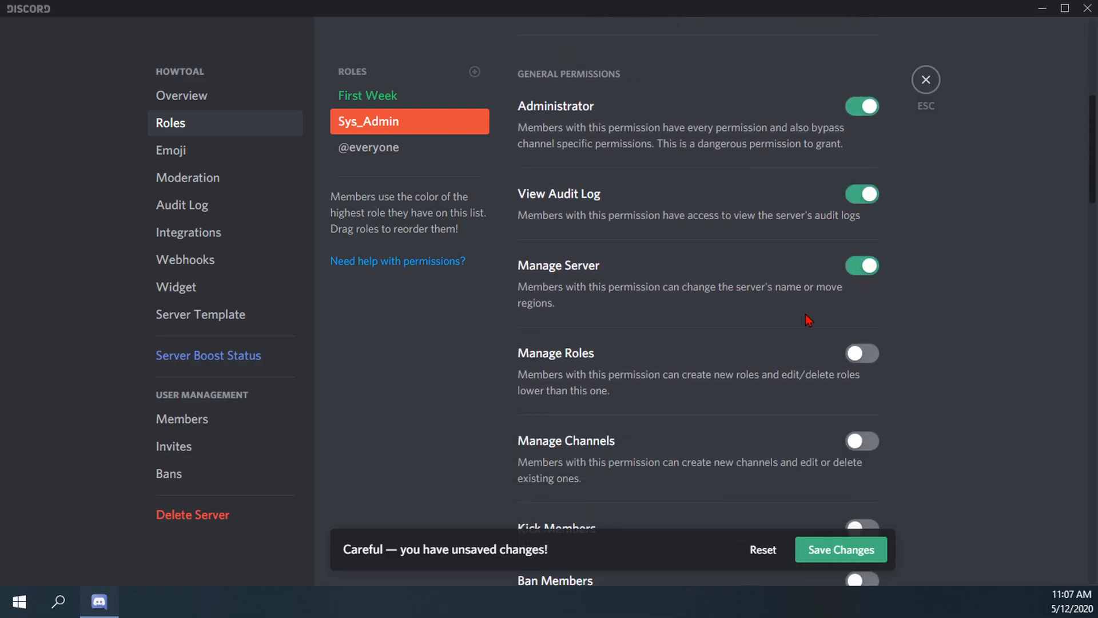
# - Grant the Sys_Admin role the Manage Roles, Manage Channels, Kick Members and Ban Members permissions
pyautogui.scroll(-1, 835, 332)
pyautogui.click(862, 304)
pyautogui.click(862, 392)
pyautogui.scroll(-2, 800, 400)
pyautogui.click(863, 341)
pyautogui.click(862, 393)
# - Grant the Sys_Admin role the Manage Nicknames, Manage Emojis and Manage Webhooks permissions
pyautogui.scroll(-5, 789, 383)
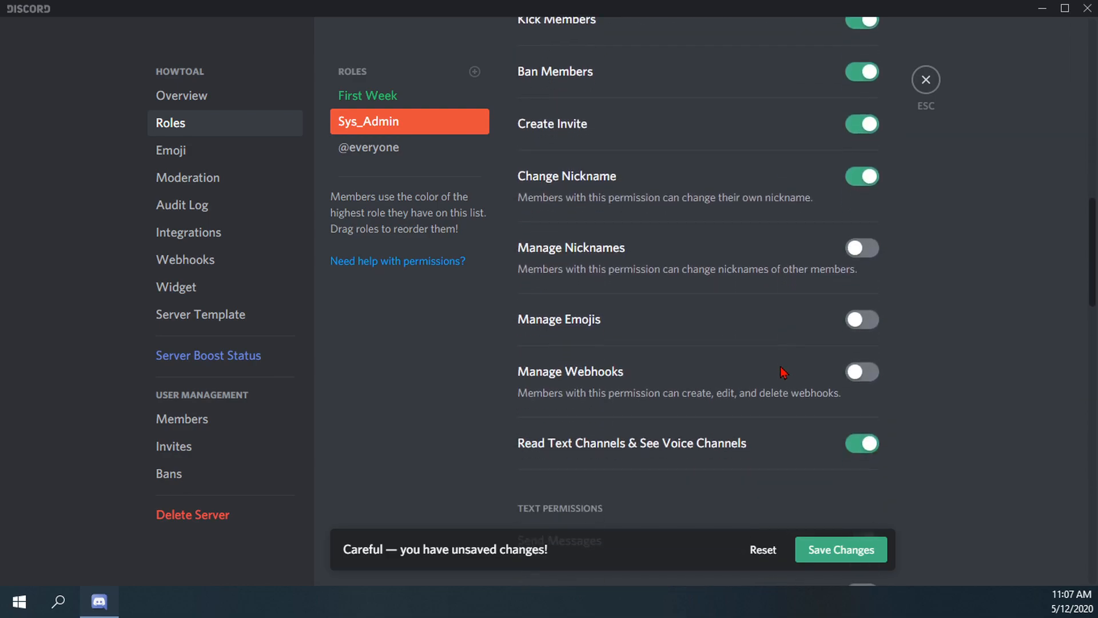
pyautogui.click(863, 249)
pyautogui.click(862, 319)
pyautogui.click(863, 372)
# - Enable the Send TTS Messages and Manage Messages text permissions for the Sys_Admin role
pyautogui.scroll(-4, 809, 387)
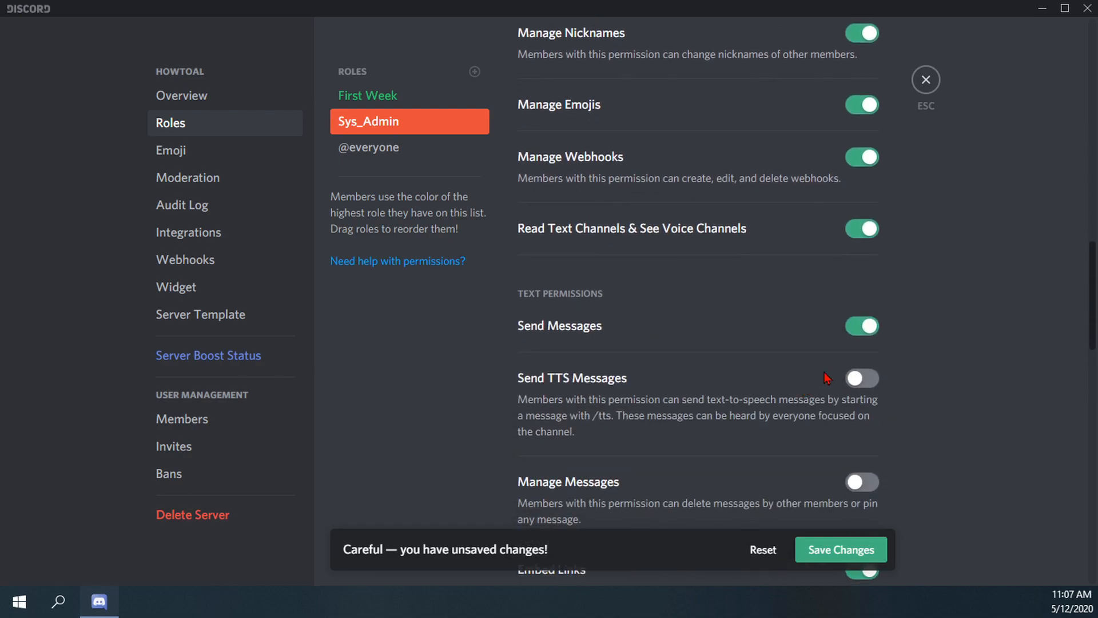
pyautogui.click(862, 377)
pyautogui.scroll(-4, 835, 371)
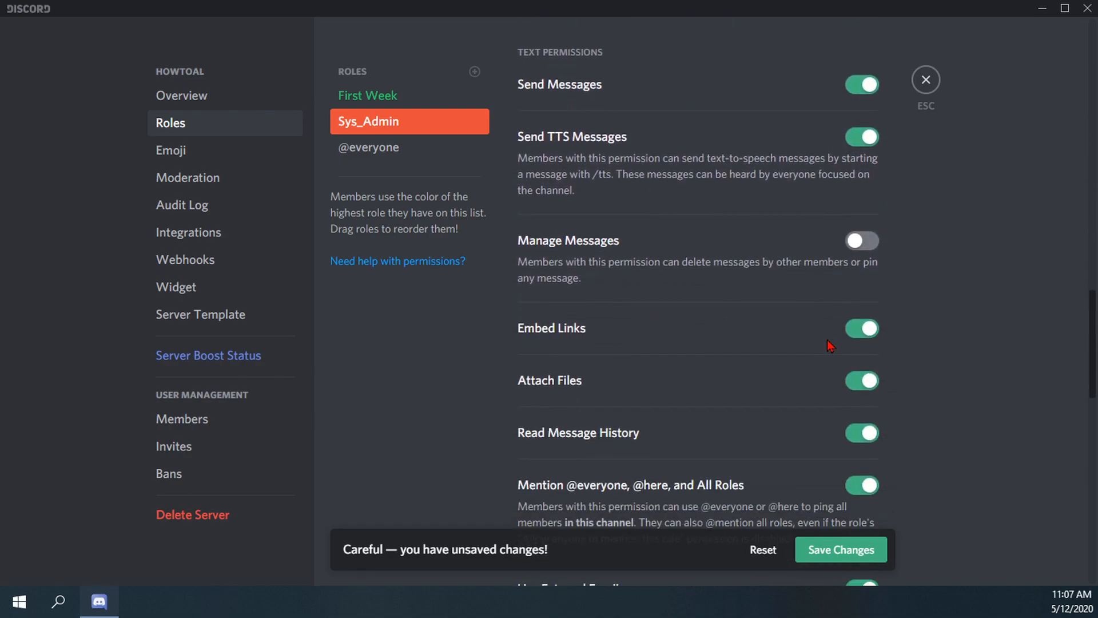
pyautogui.click(865, 246)
# - Enable the Mute Members, Deafen Members and Move Members voice permissions for the Sys_Admin role
pyautogui.scroll(-1, 823, 353)
pyautogui.scroll(-10, 822, 352)
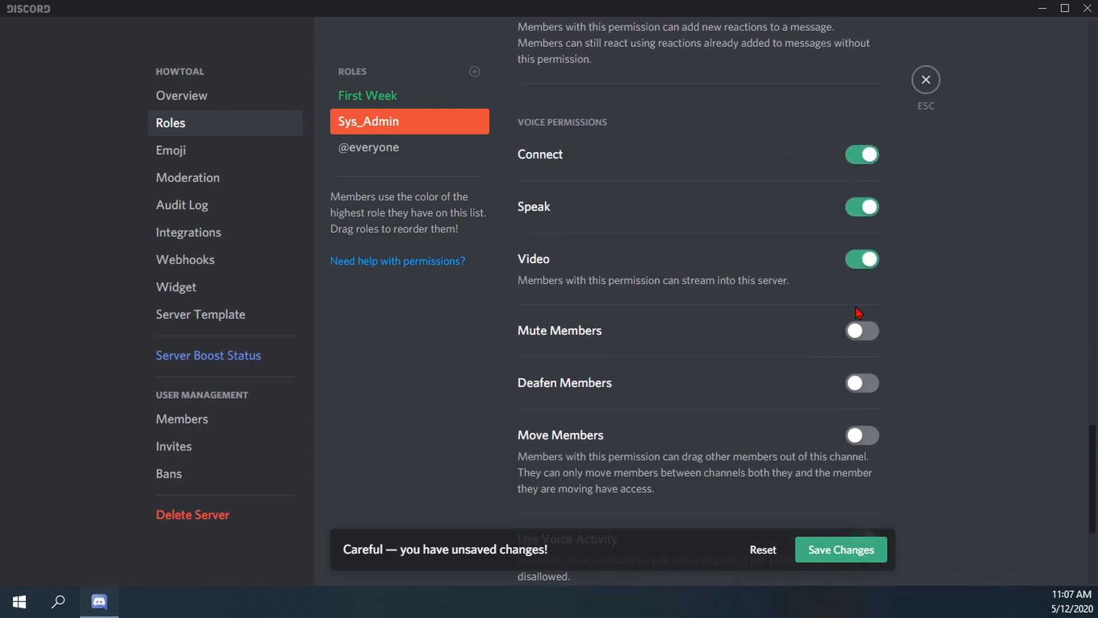
pyautogui.click(861, 331)
pyautogui.click(858, 384)
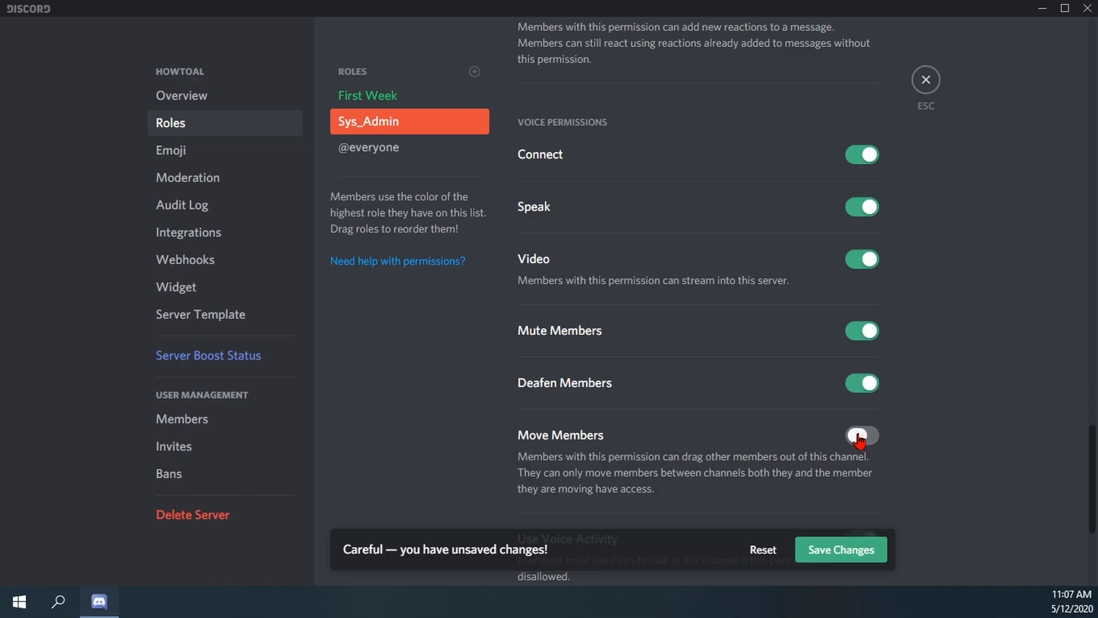
pyautogui.click(860, 437)
# - Save the Sys_Admin role's changes and close the server settings
pyautogui.scroll(-4, 773, 430)
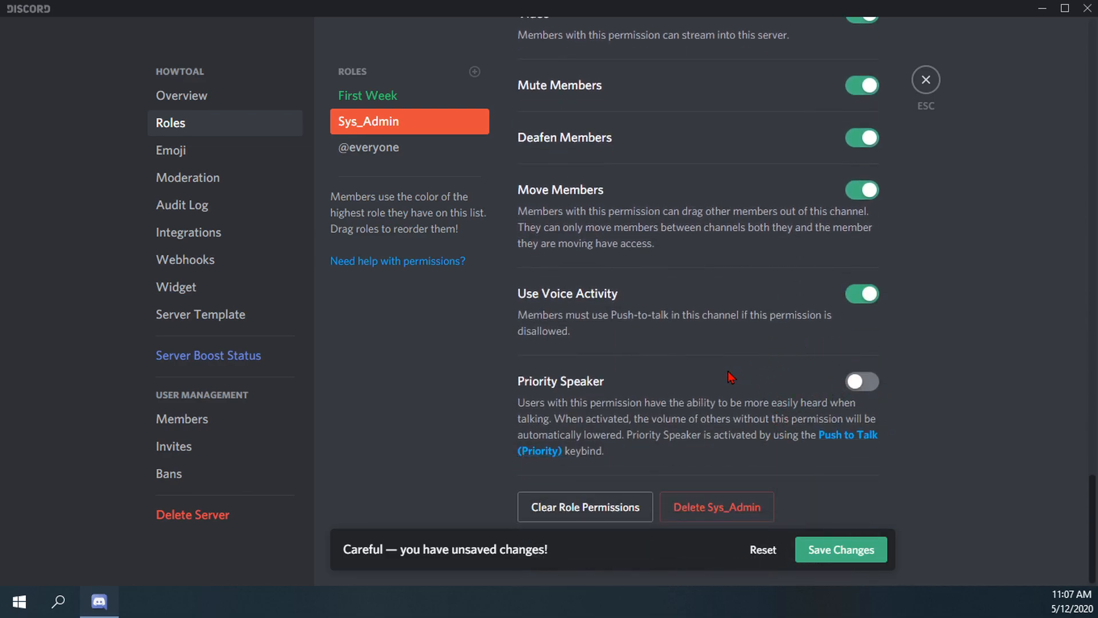
pyautogui.scroll(15, 733, 377)
pyautogui.scroll(15, 734, 425)
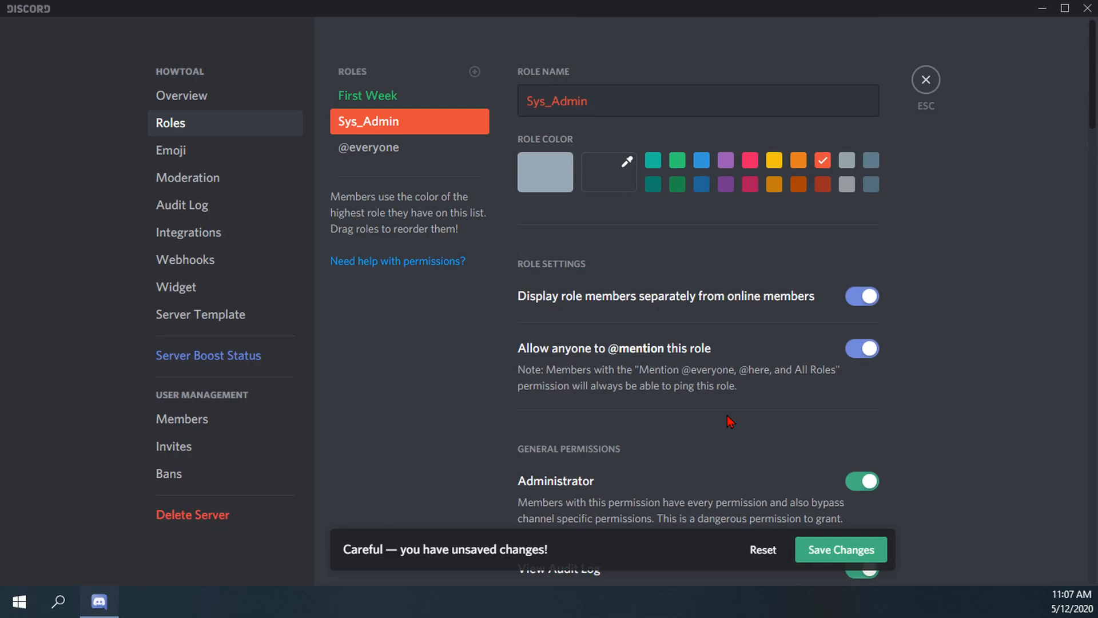
pyautogui.click(840, 550)
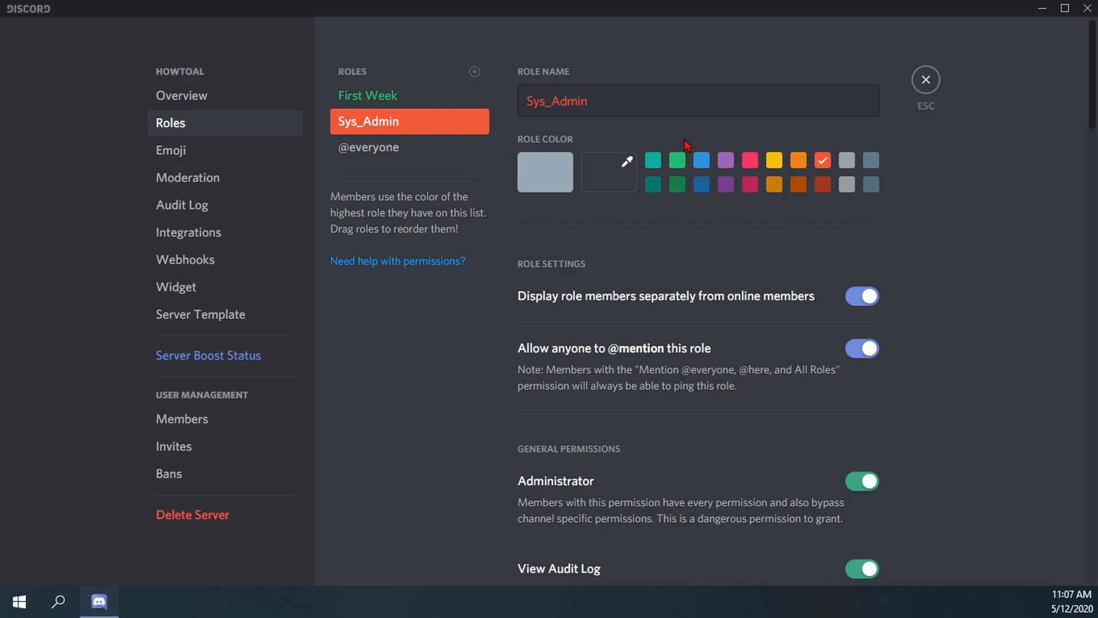
pyautogui.click(926, 80)
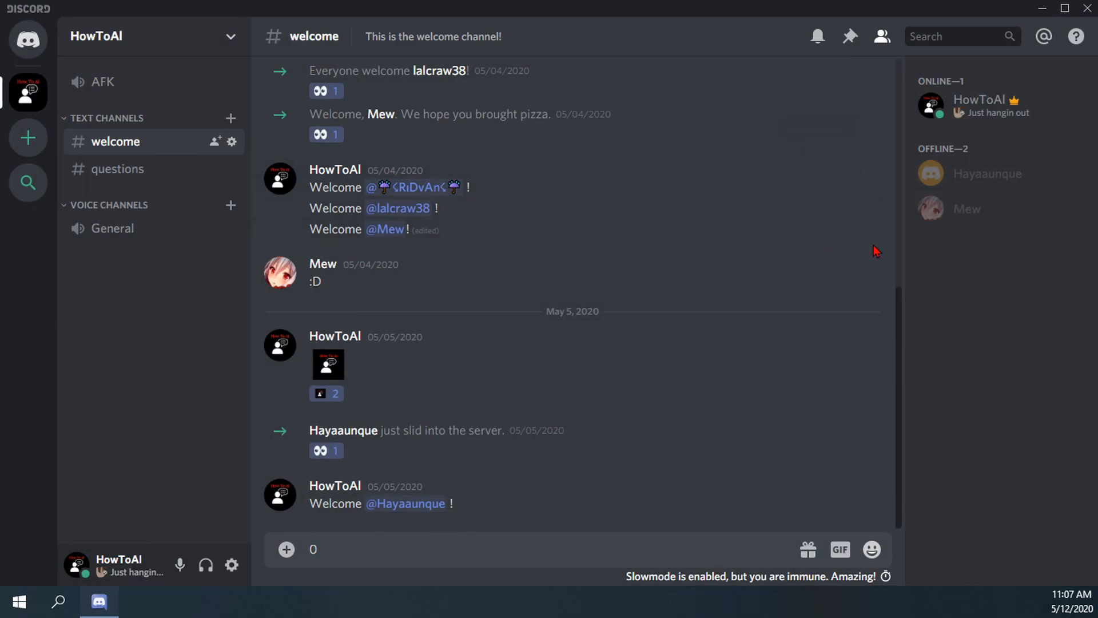
# - Assign the First Week role to the second offline member in the server's member list
pyautogui.rightClick(973, 215)
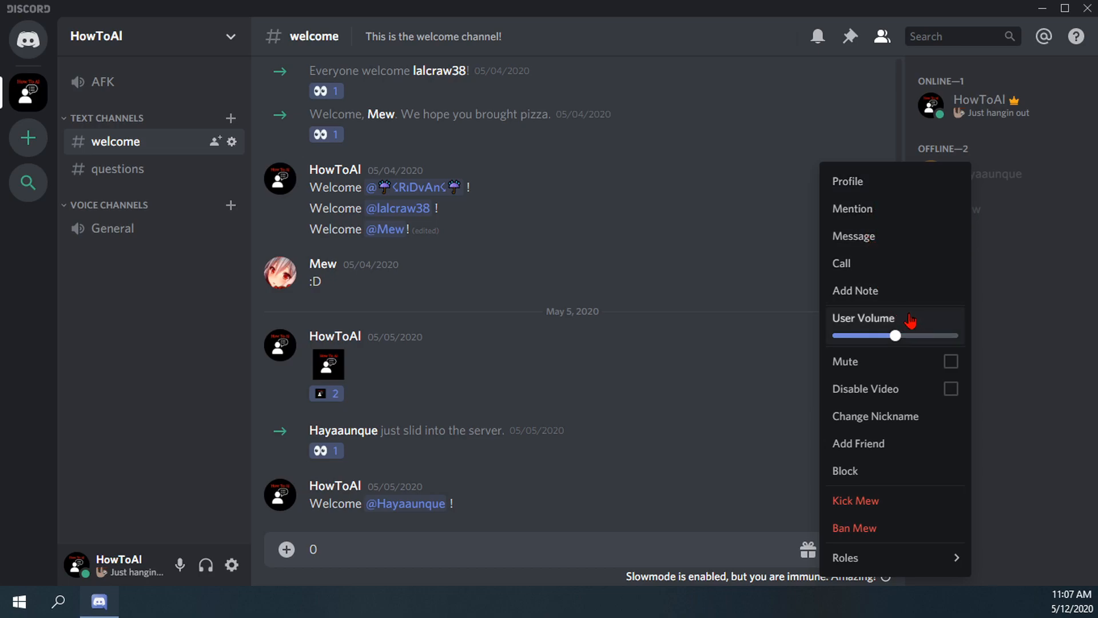
pyautogui.moveTo(949, 563)
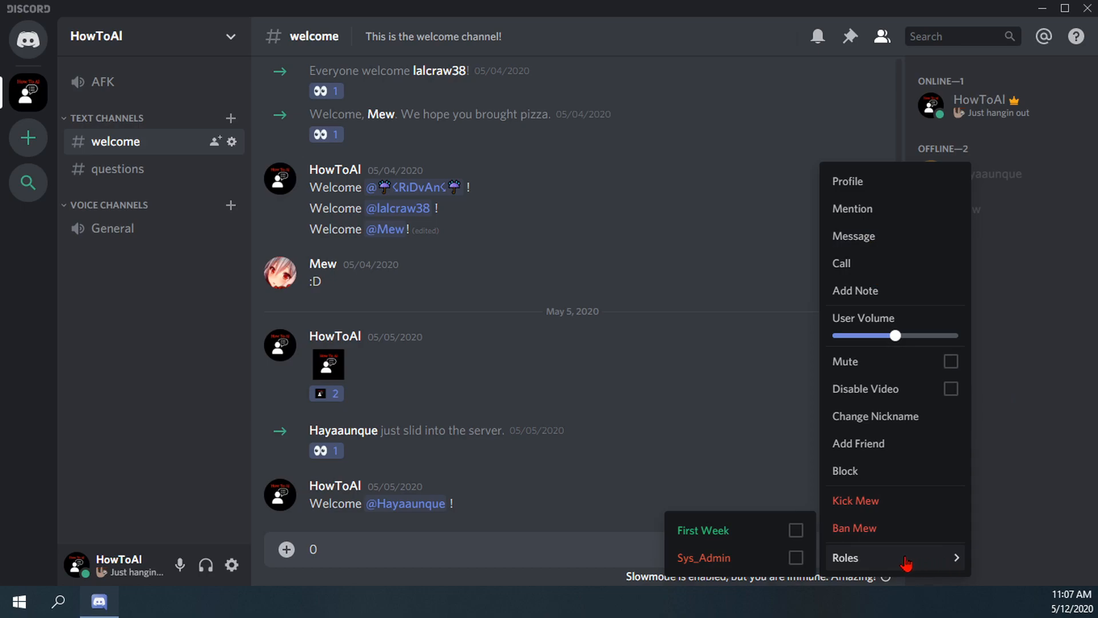
pyautogui.click(797, 533)
pyautogui.click(994, 470)
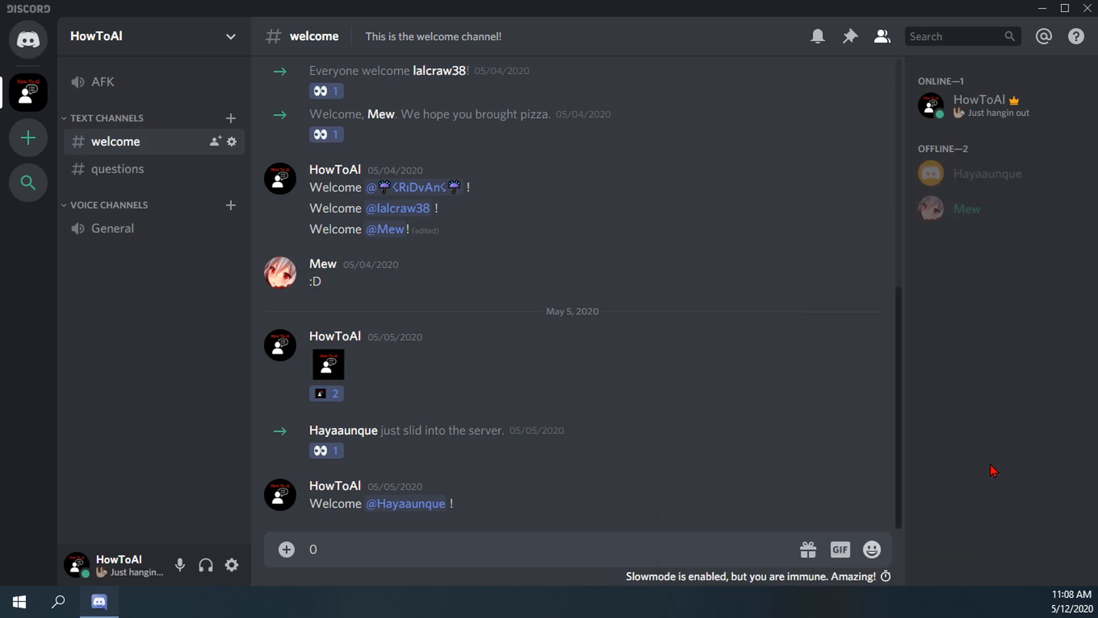
# - Assign the First Week role to the first offline member in the server's member list
pyautogui.rightClick(991, 185)
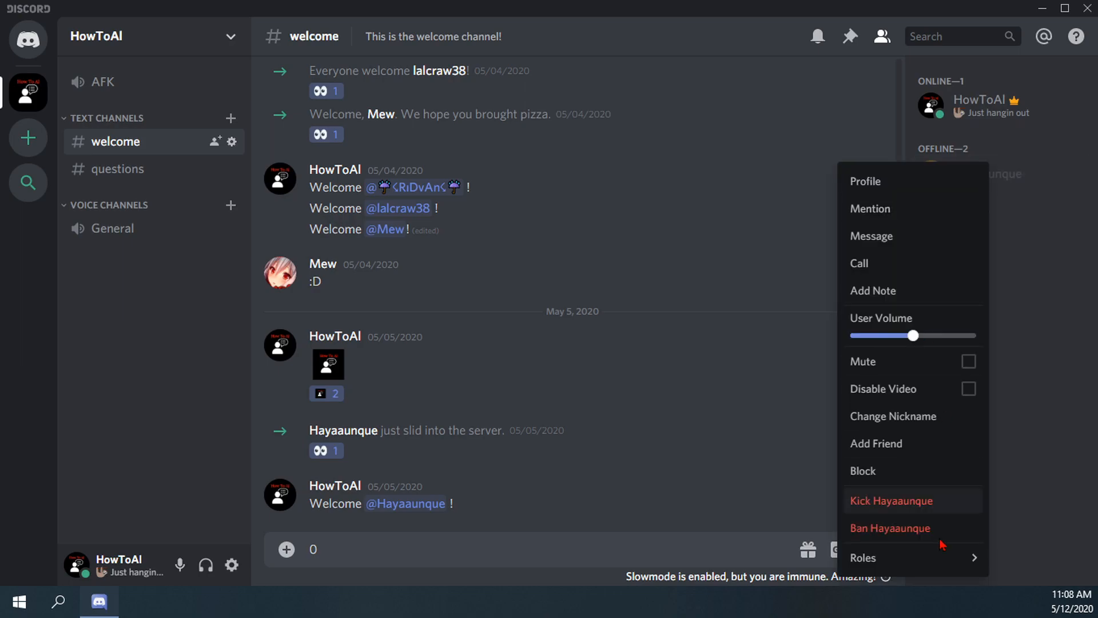
pyautogui.moveTo(904, 564)
pyautogui.click(813, 530)
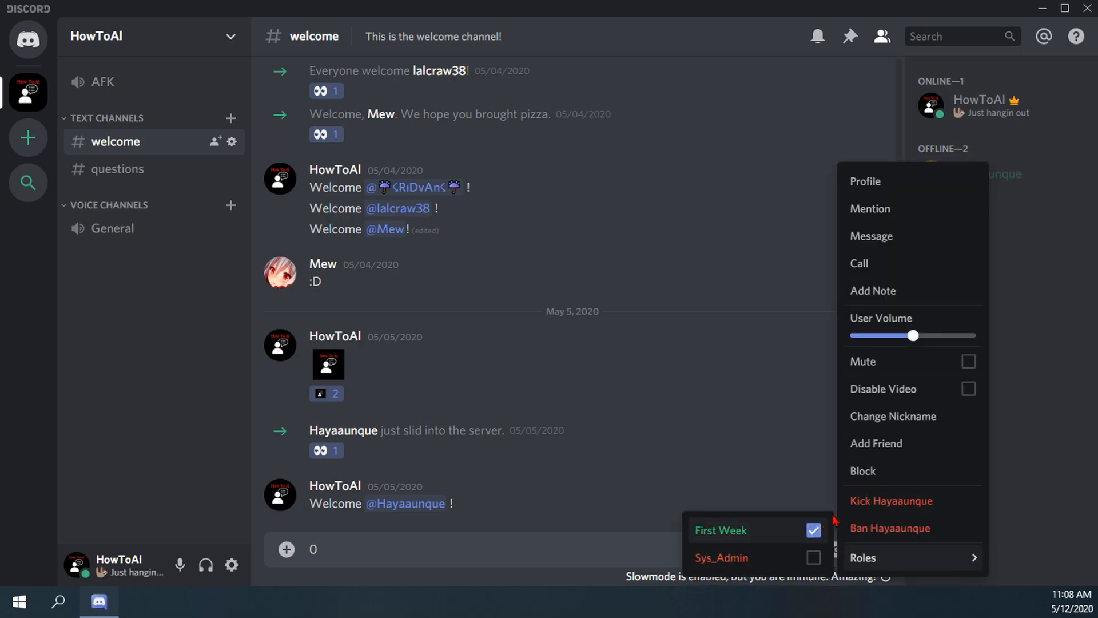
pyautogui.click(1003, 437)
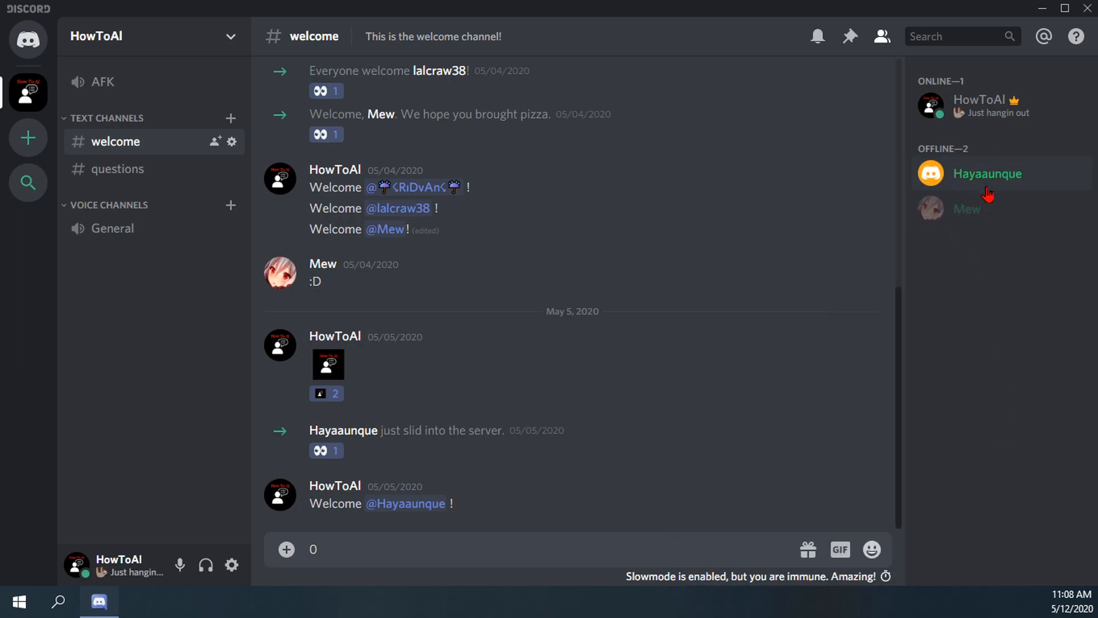